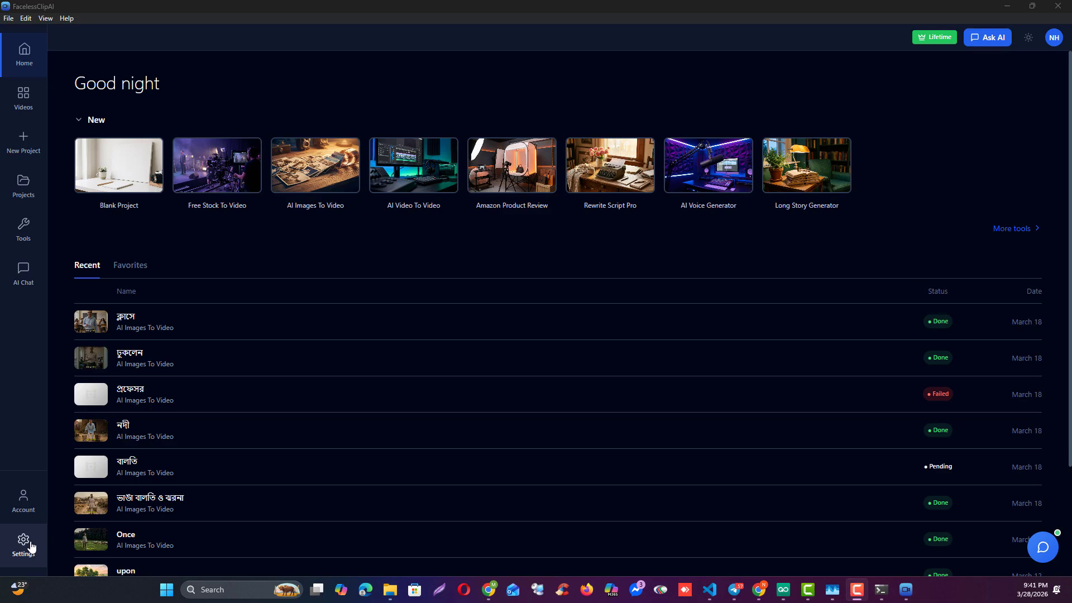
# - Open the application settings and examine the comma-separated Groq API keys field
pyautogui.click(31, 547)
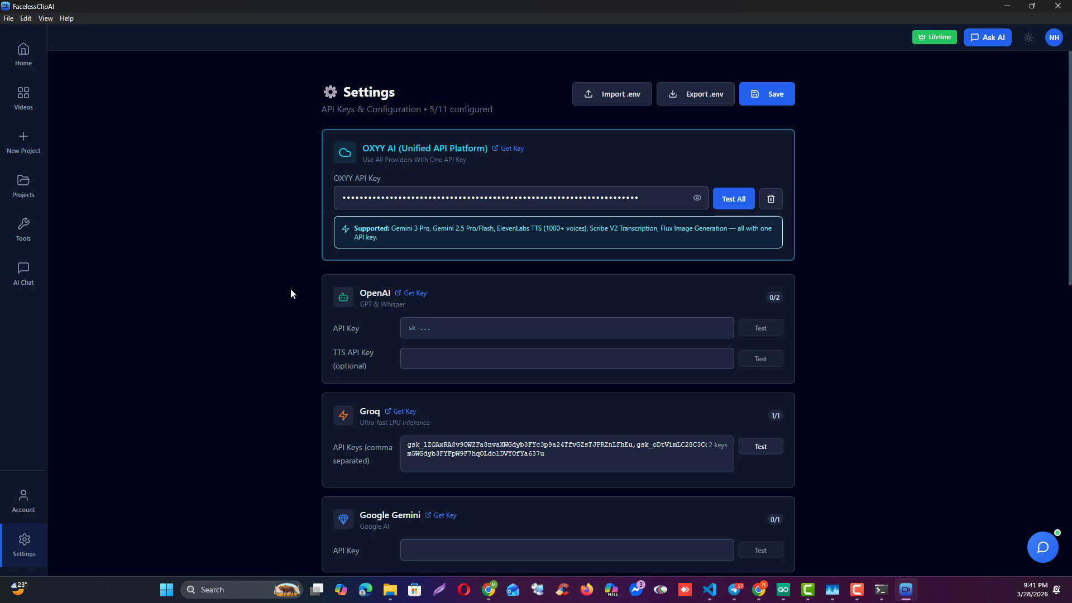
pyautogui.scroll(-1, 335, 262)
pyautogui.scroll(-2, 387, 333)
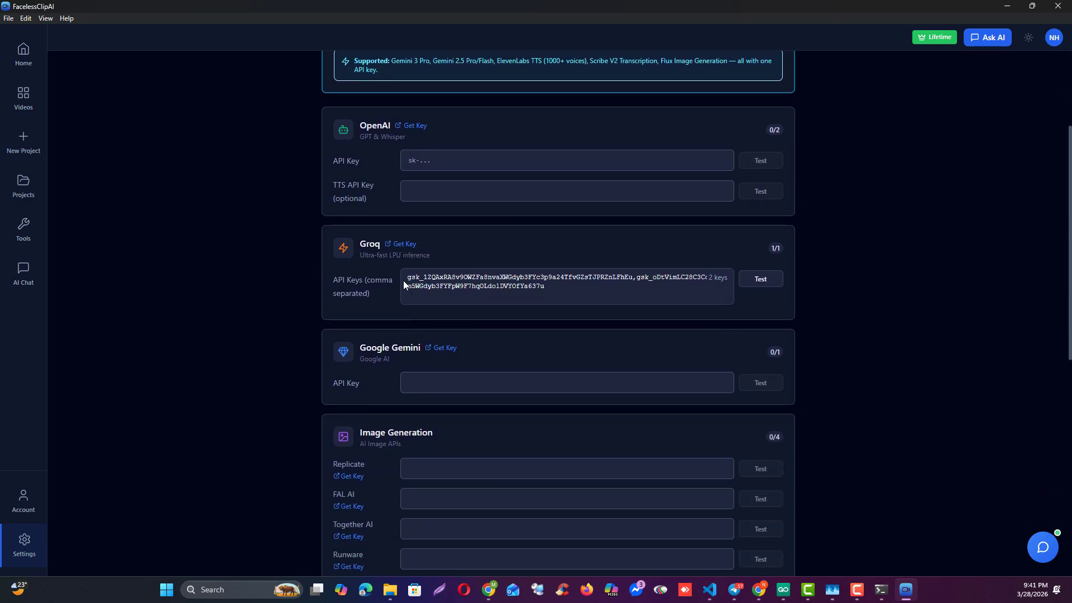
pyautogui.click(541, 288)
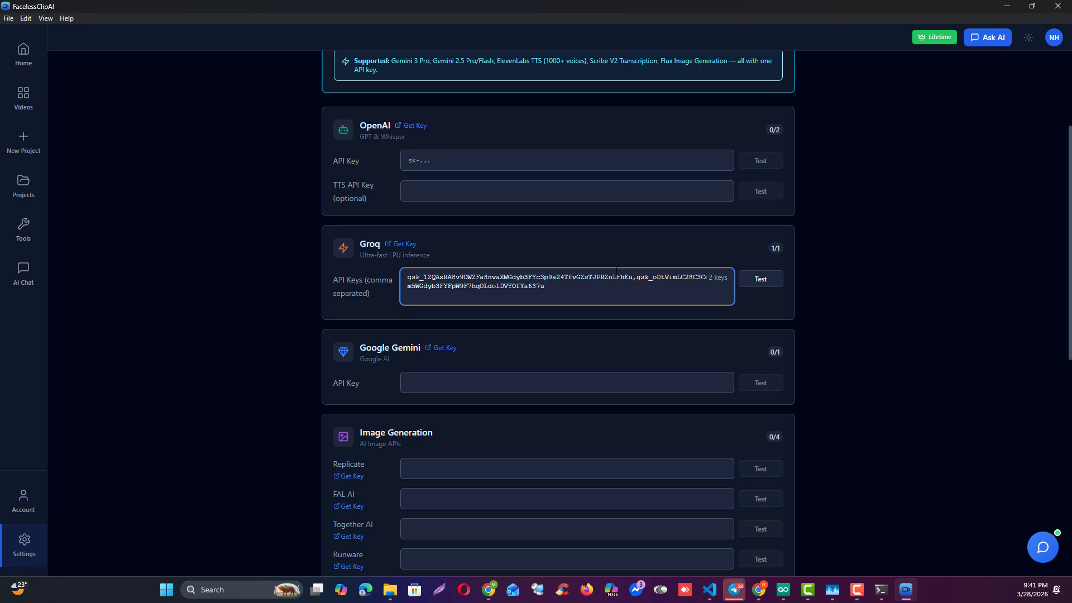
pyautogui.moveTo(578, 285); pyautogui.dragTo(394, 273)
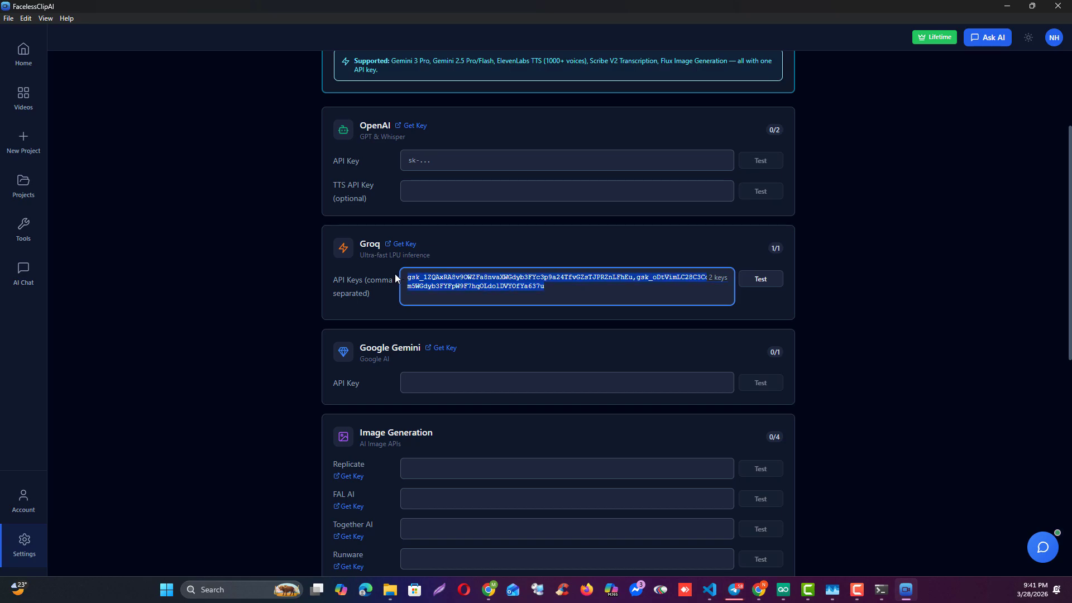
pyautogui.click(269, 287)
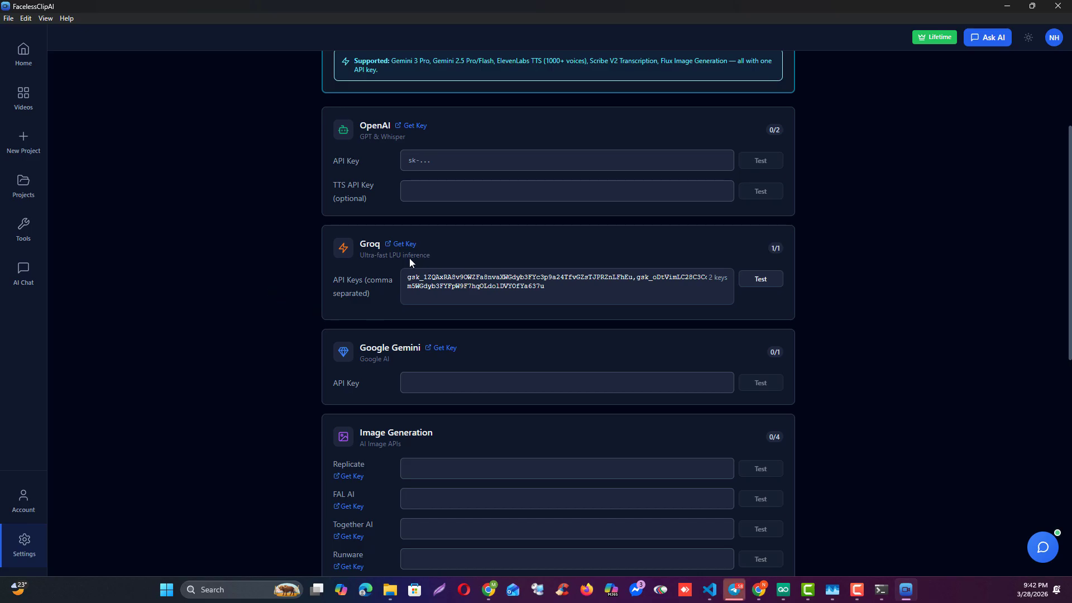
# - Look through the image generation, voice, media API and output folder settings, and recheck the Groq API keys field
pyautogui.scroll(-6, 276, 315)
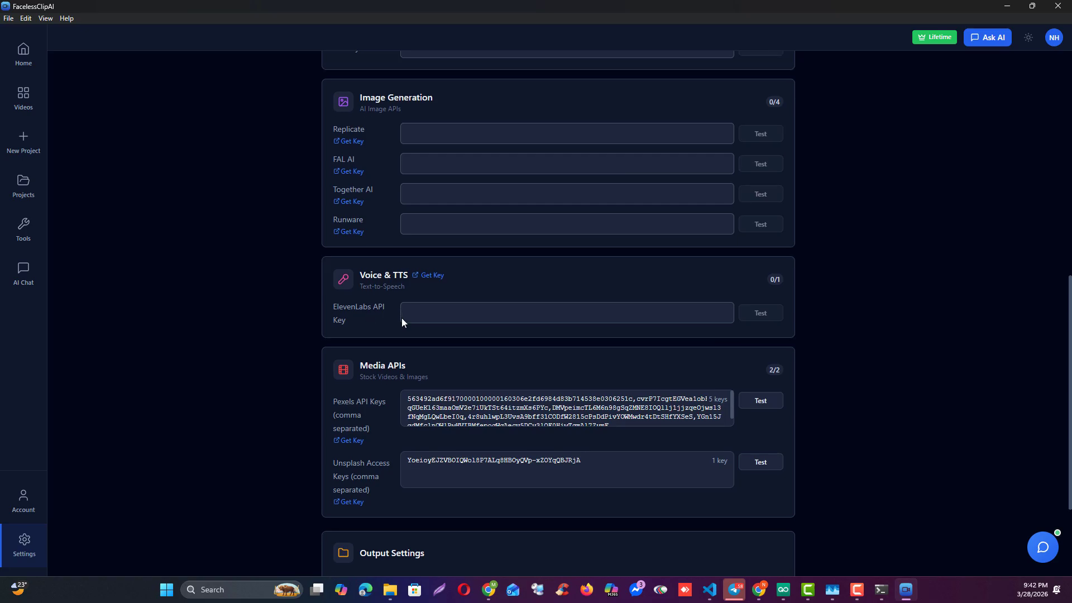
pyautogui.scroll(-2, 281, 454)
pyautogui.scroll(7, 280, 453)
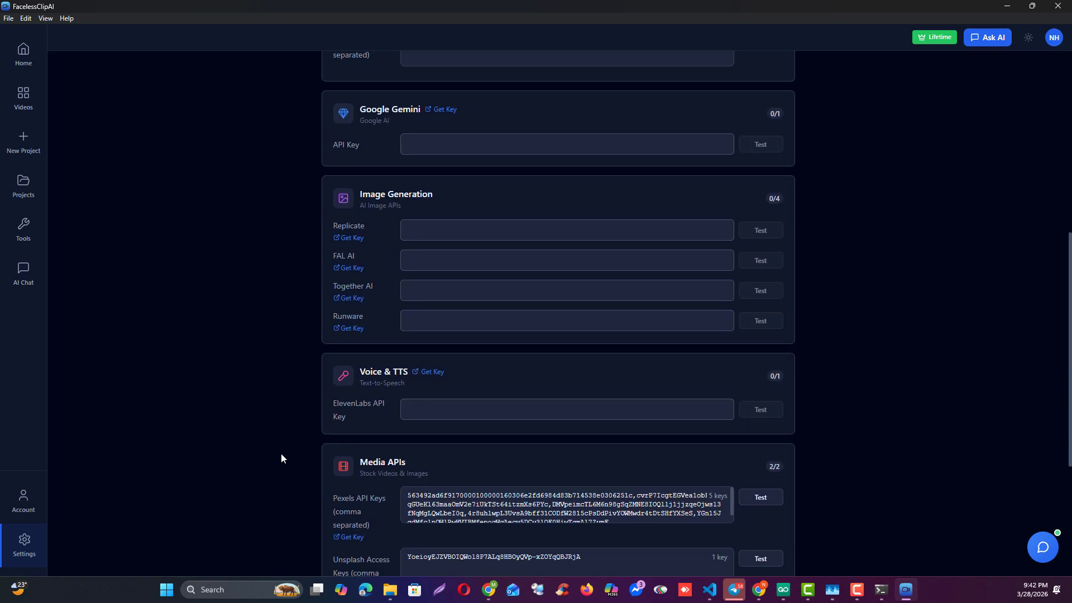
pyautogui.scroll(-8, 301, 438)
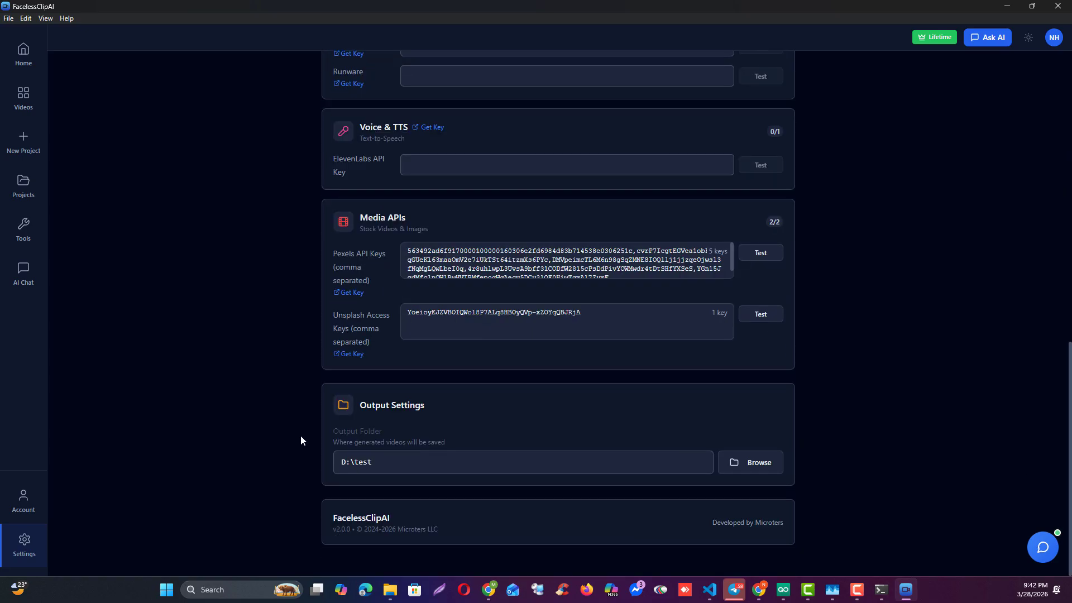
pyautogui.scroll(5, 301, 440)
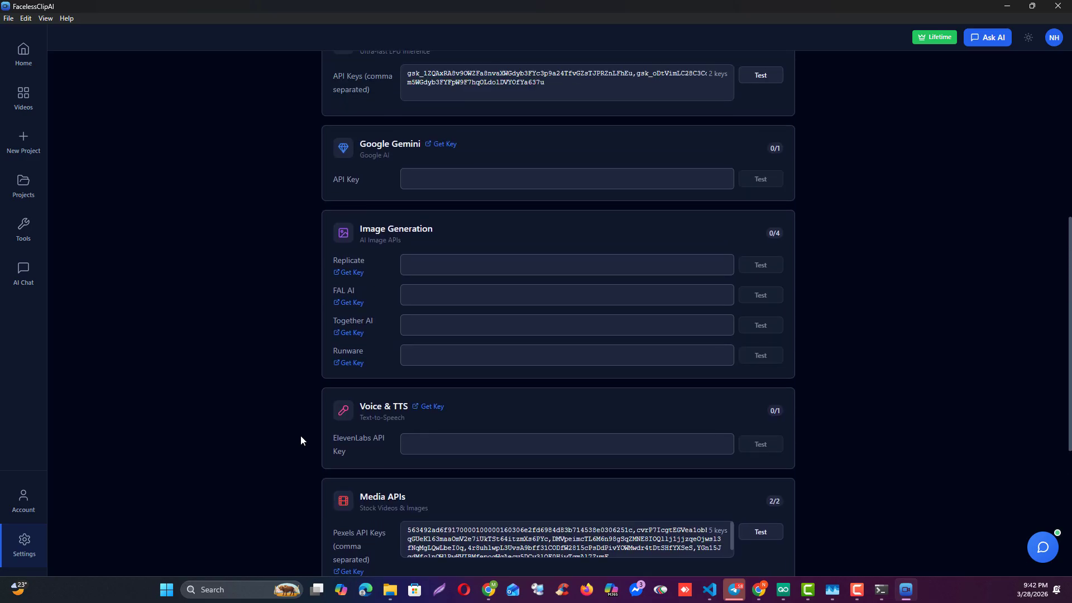
pyautogui.scroll(5, 189, 441)
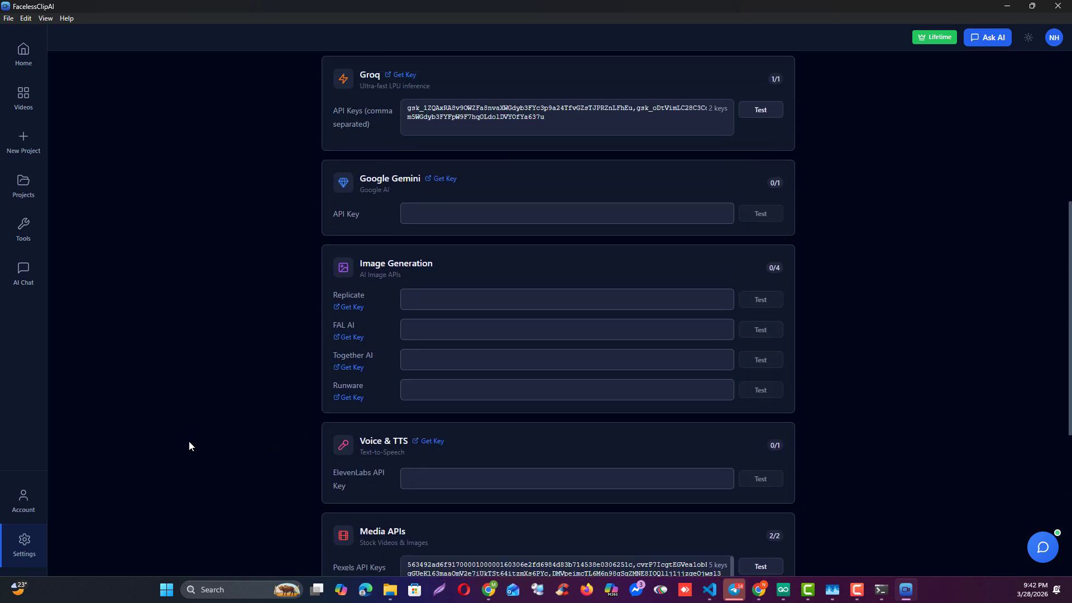
pyautogui.moveTo(565, 365); pyautogui.dragTo(391, 355)
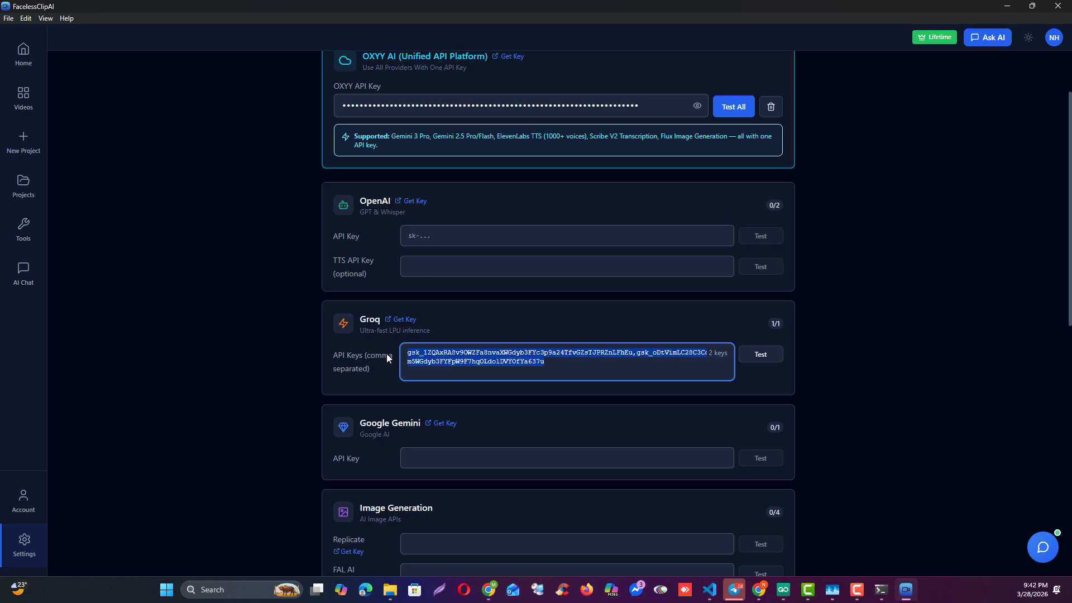
pyautogui.click(431, 367)
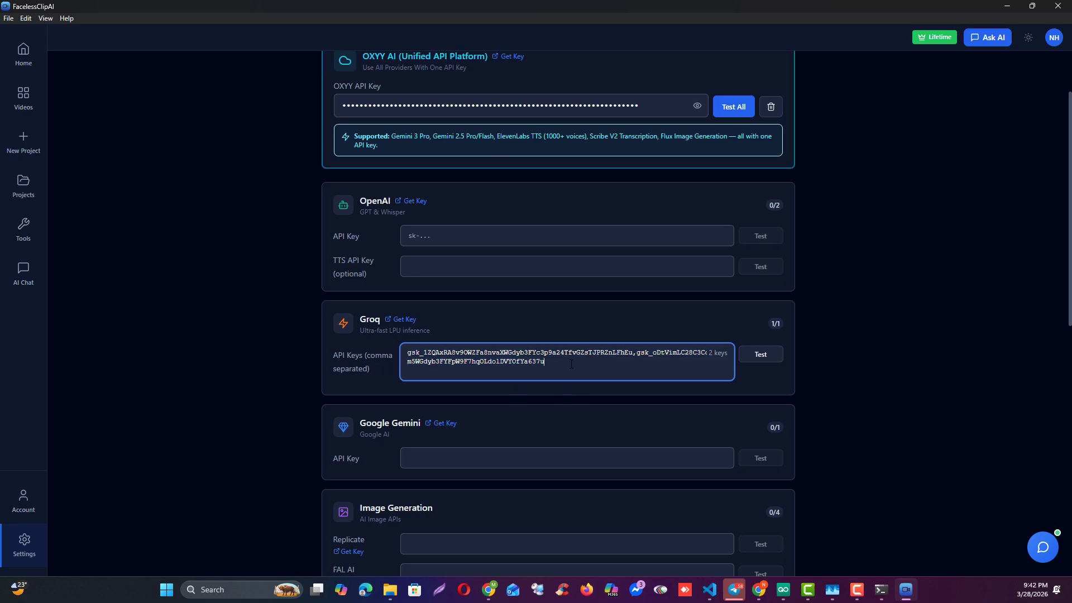
# - Examine the Pexels API keys and Unsplash access keys fields in the Media APIs settings
pyautogui.scroll(-7, 279, 384)
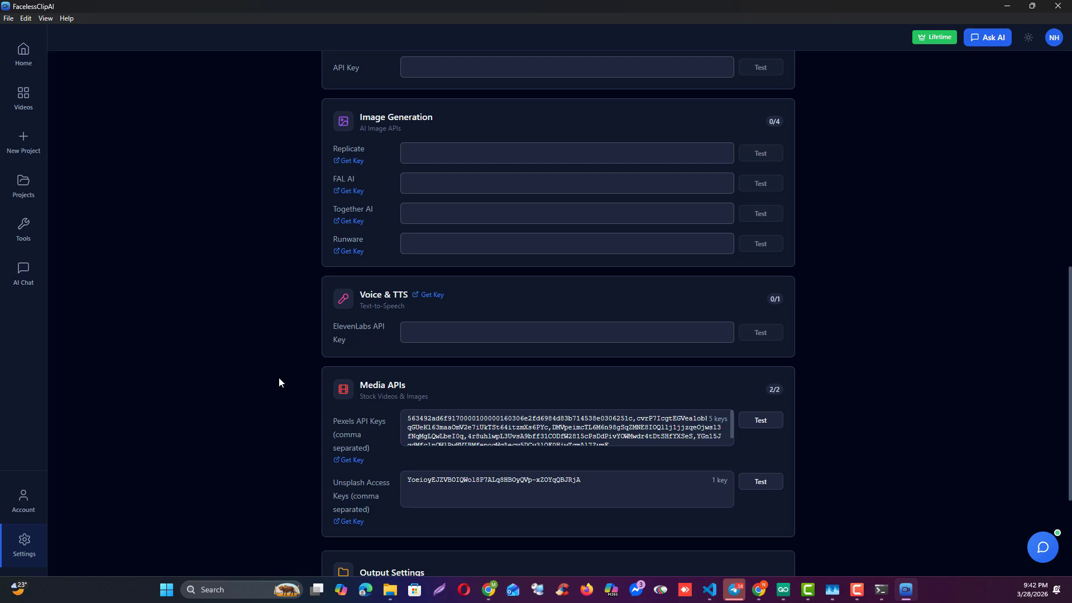
pyautogui.click(483, 428)
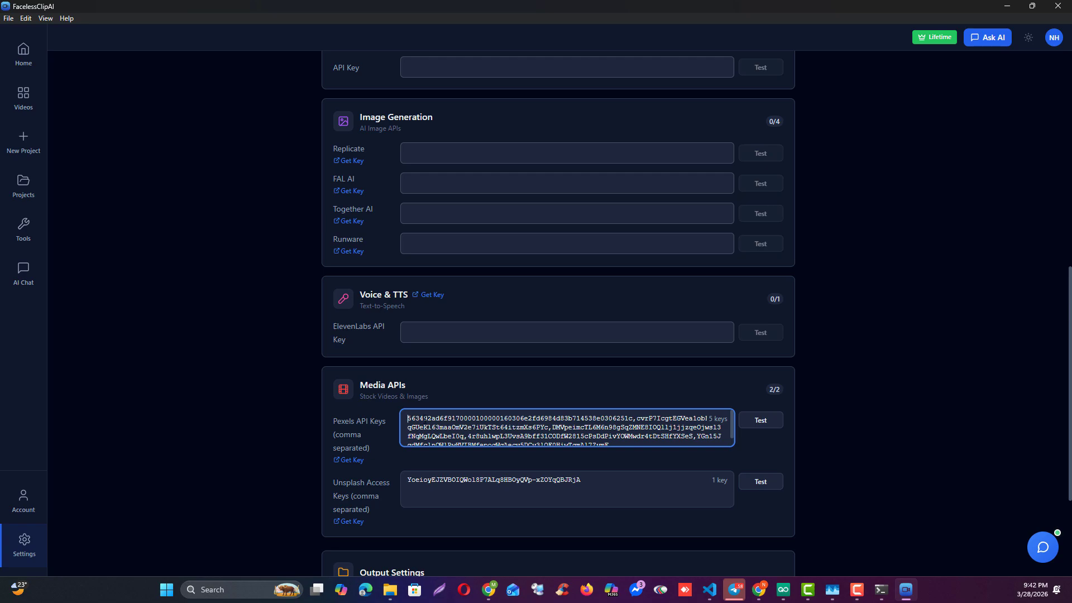
pyautogui.moveTo(409, 418); pyautogui.dragTo(328, 419)
pyautogui.click(263, 433)
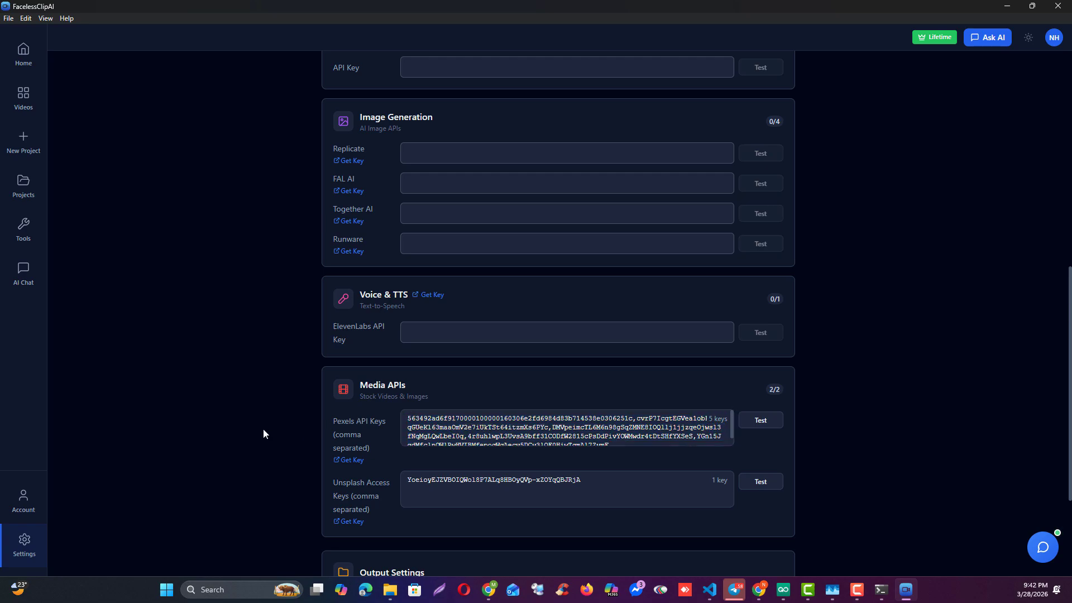
pyautogui.scroll(-1, 263, 433)
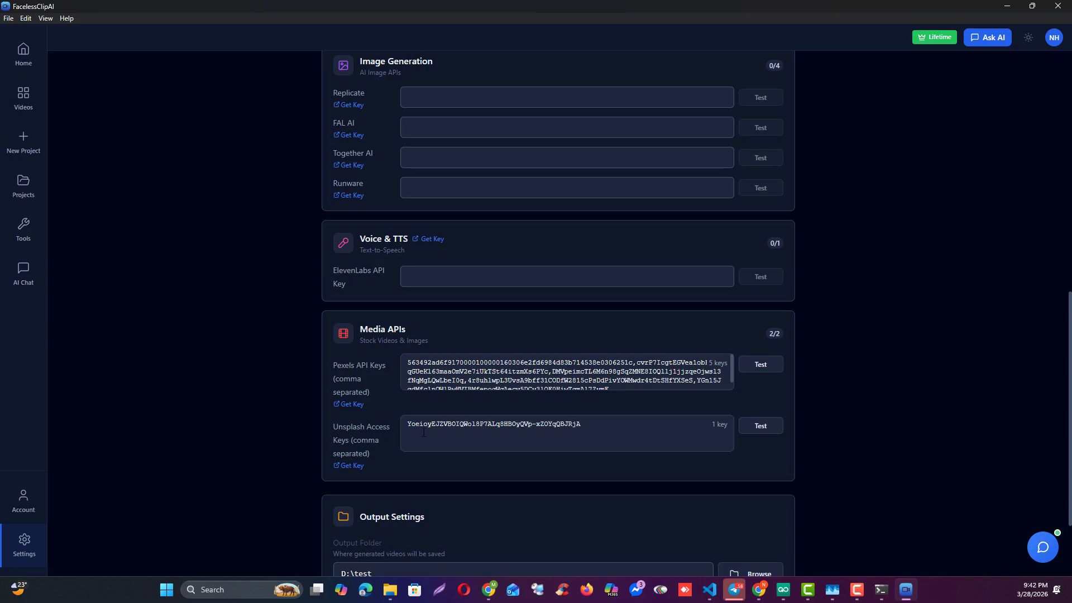
pyautogui.moveTo(610, 428); pyautogui.dragTo(371, 429)
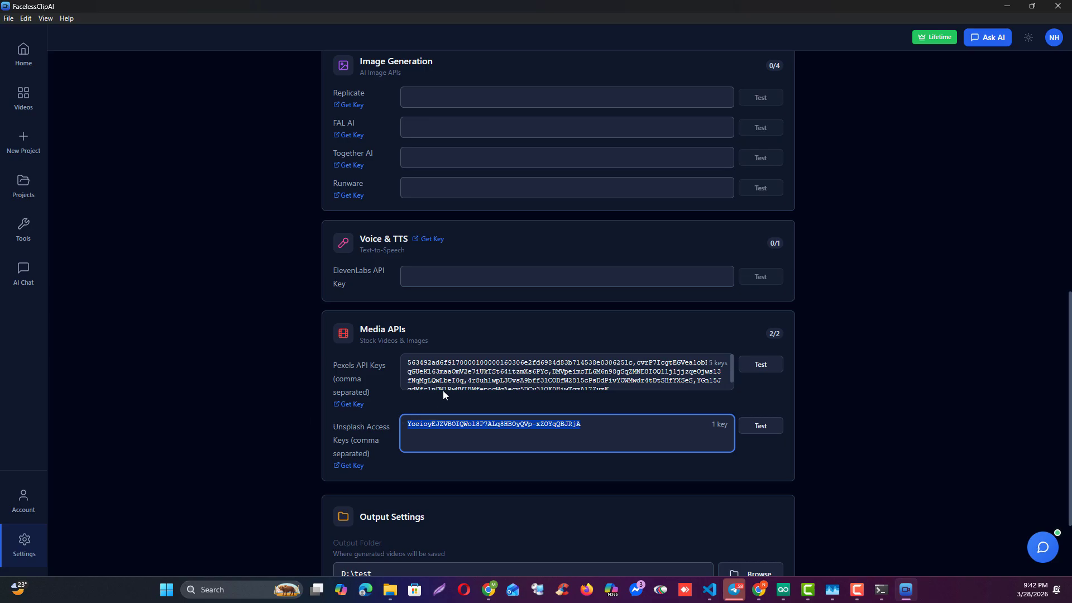
pyautogui.click(221, 405)
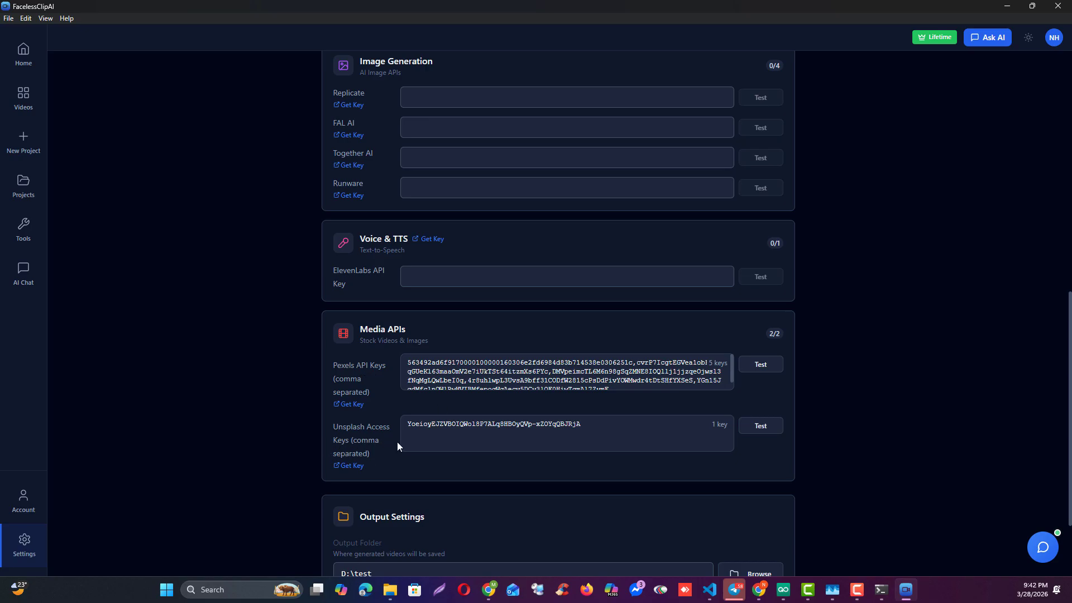
# - Review the provider settings between Groq and Media APIs, including the Groq keys and the ElevenLabs API key field
pyautogui.scroll(7, 326, 441)
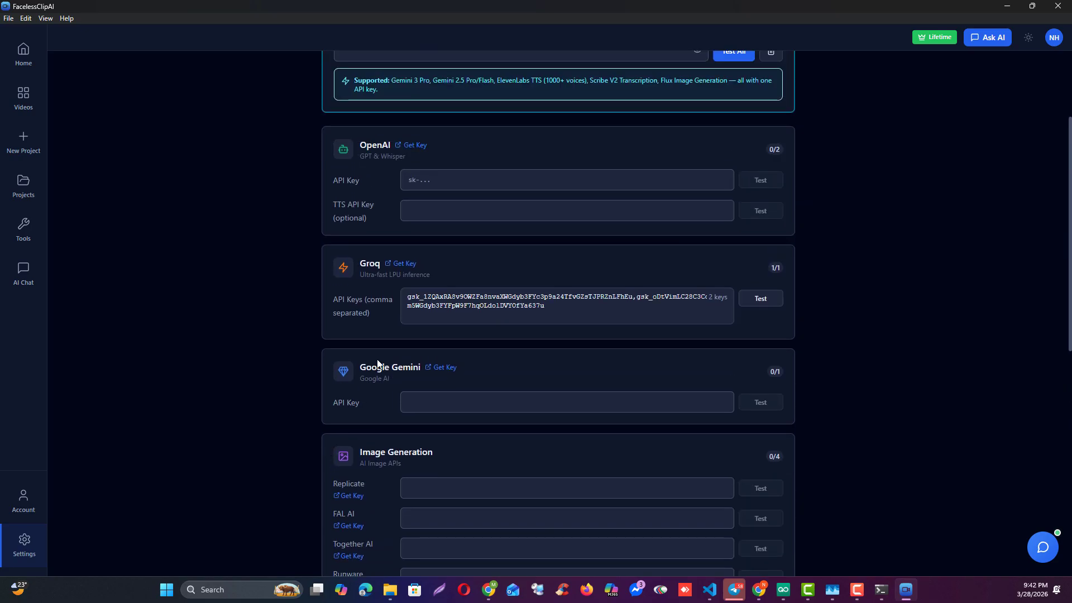
pyautogui.click(475, 310)
pyautogui.scroll(-5, 263, 383)
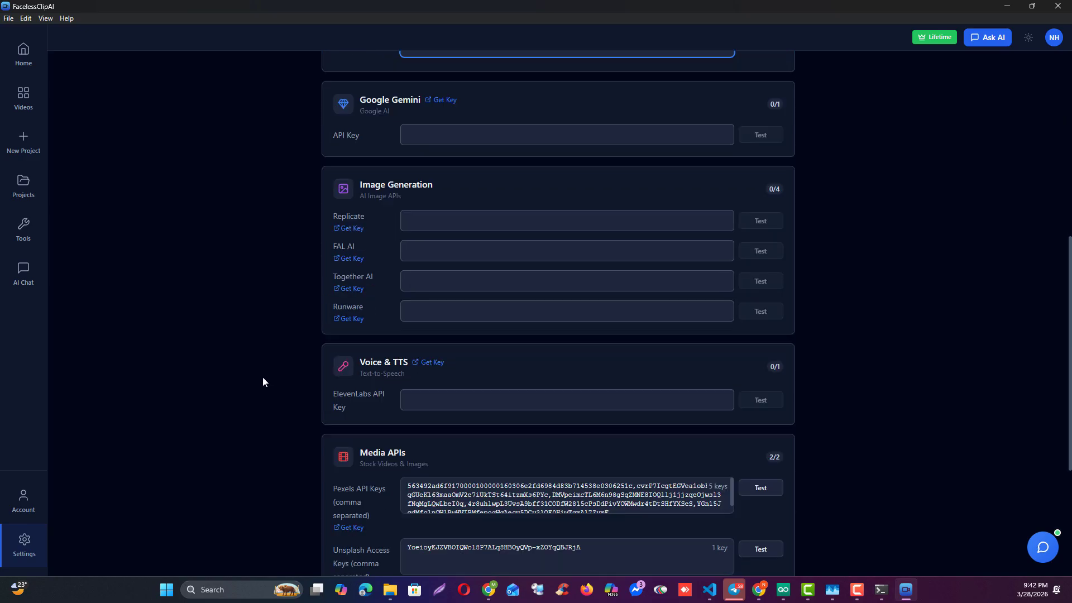
pyautogui.scroll(-1, 264, 378)
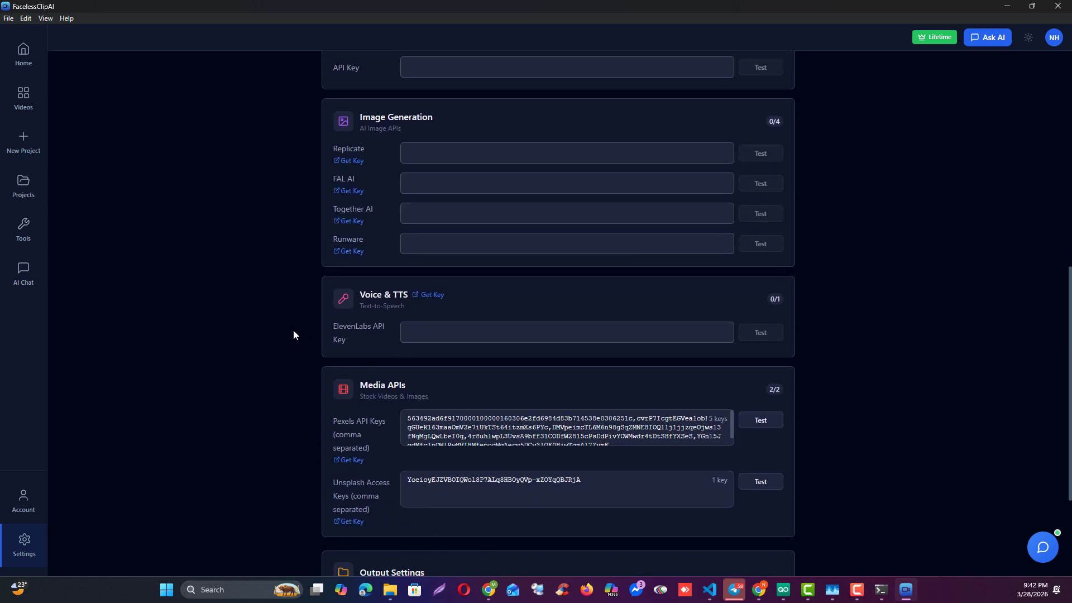
pyautogui.scroll(4, 294, 335)
pyautogui.scroll(-3, 234, 323)
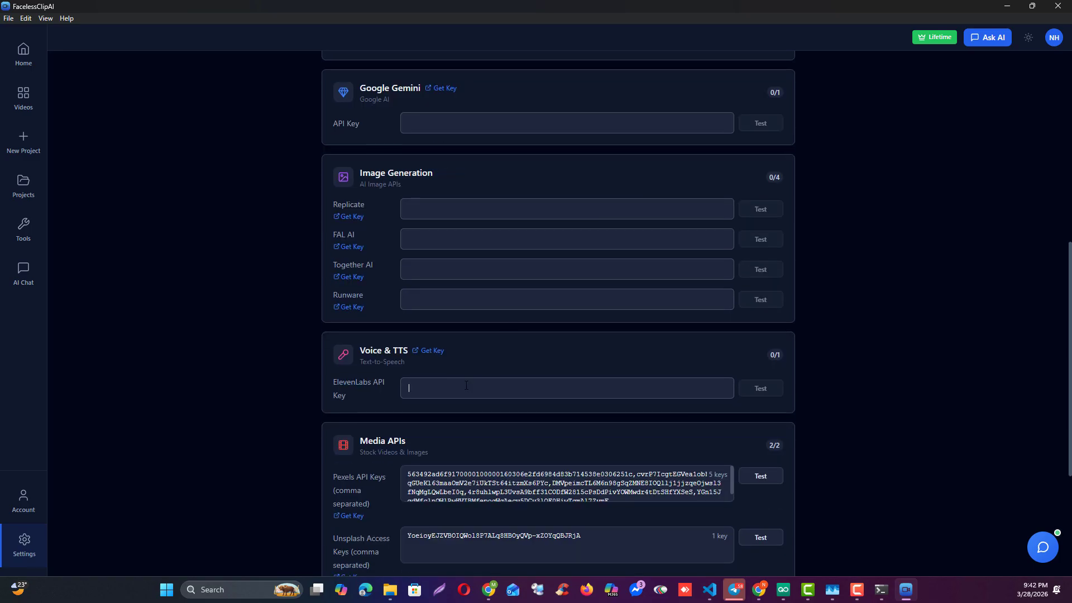
pyautogui.scroll(4, 286, 407)
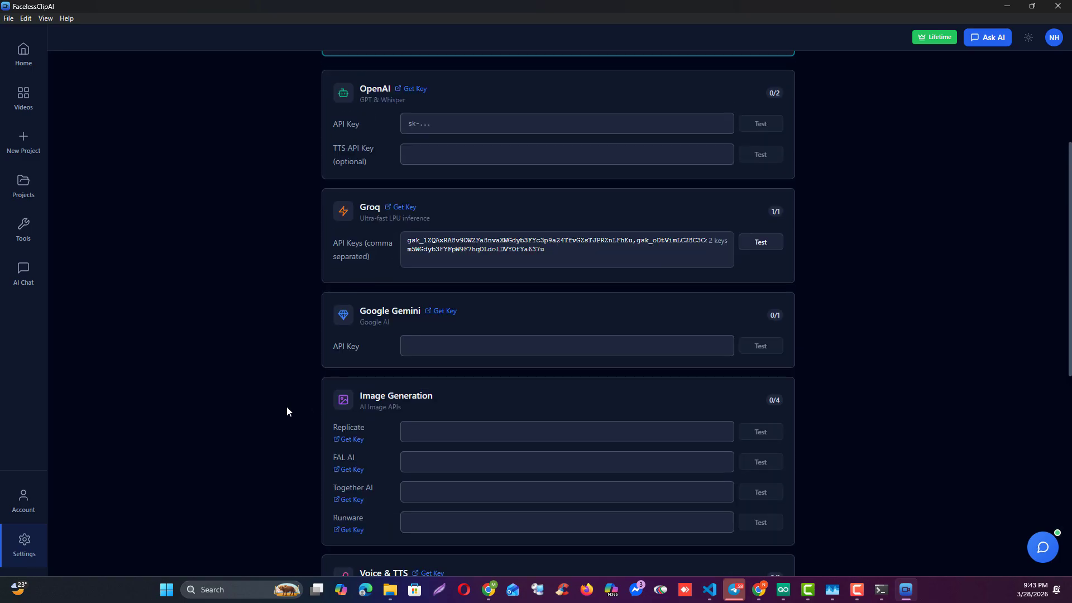
pyautogui.click(470, 255)
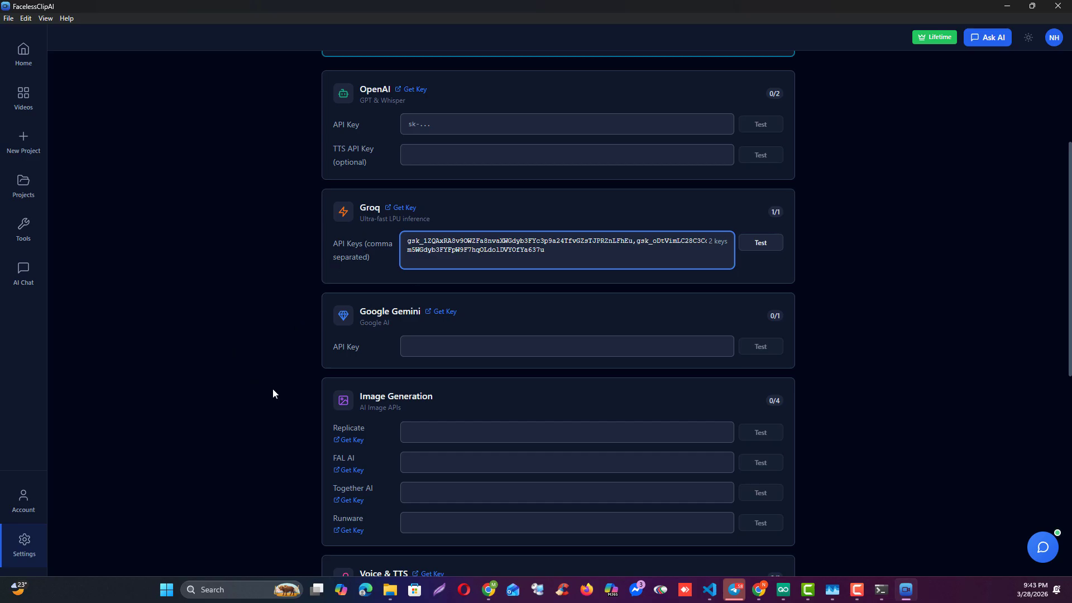
# - Review the whole settings page from the OXYY AI key down to the output folder and back
pyautogui.scroll(-4, 272, 393)
pyautogui.scroll(7, 272, 396)
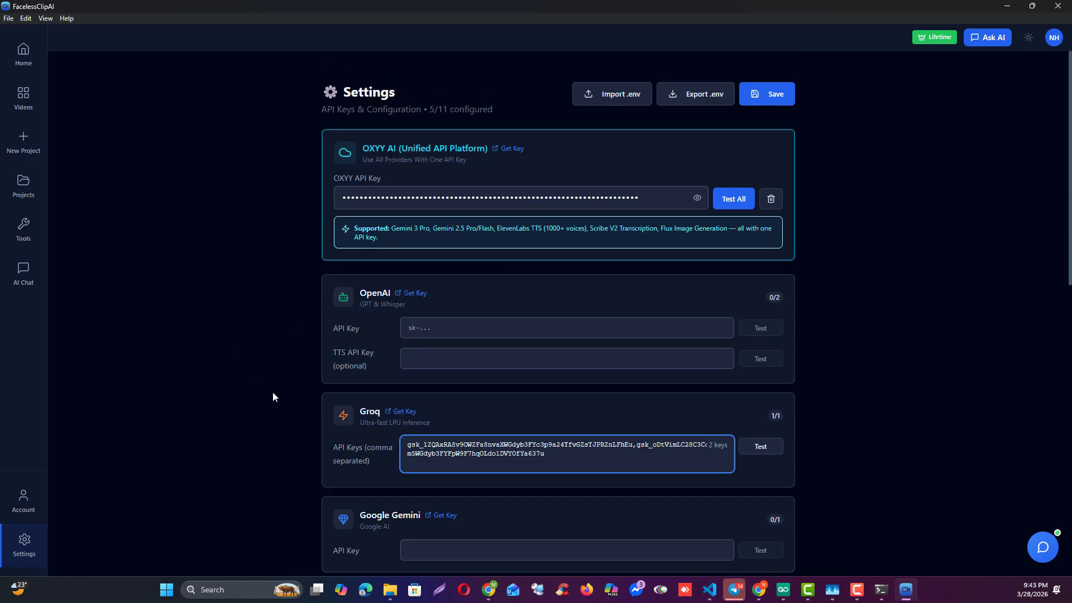
pyautogui.scroll(-6, 274, 397)
pyautogui.scroll(-6, 467, 427)
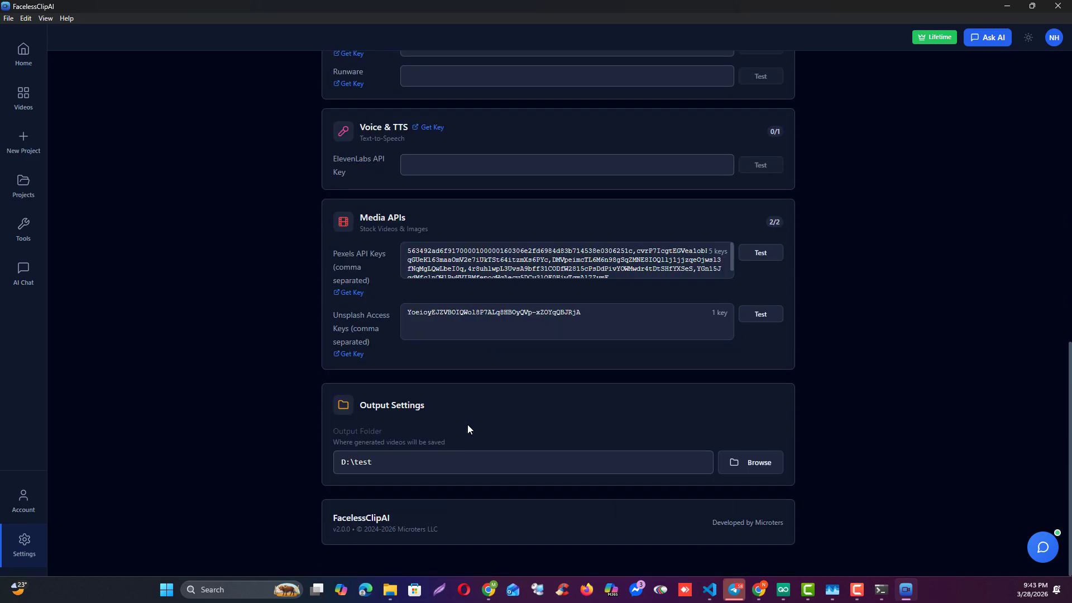
pyautogui.scroll(5, 328, 278)
pyautogui.click(285, 261)
pyautogui.scroll(1, 308, 371)
pyautogui.scroll(5, 309, 375)
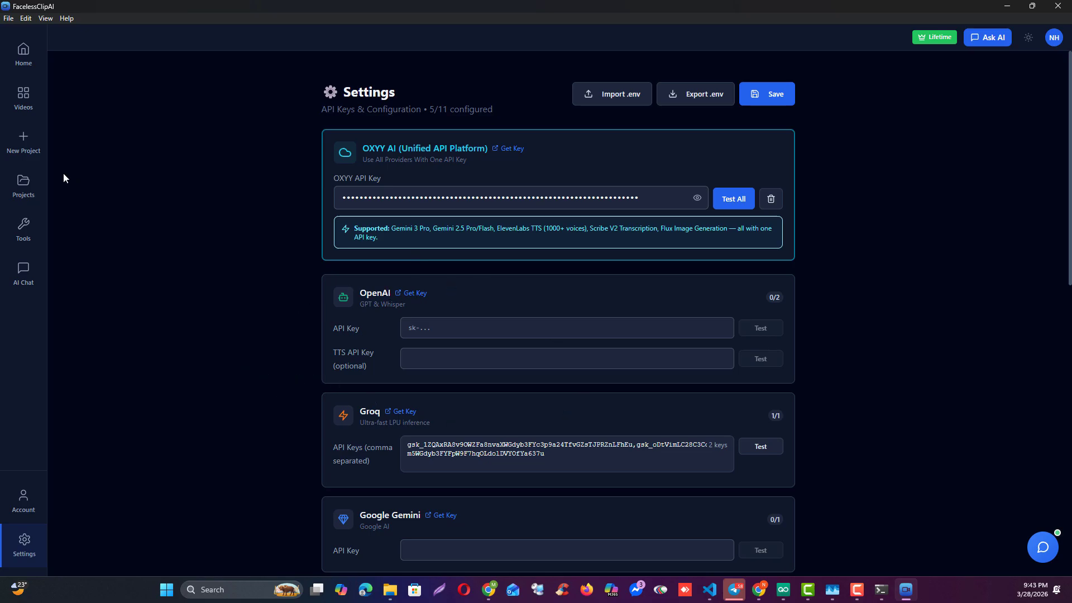
# - Start a new Free Stock To Video project in the Long Video 16:9 landscape format
pyautogui.click(23, 144)
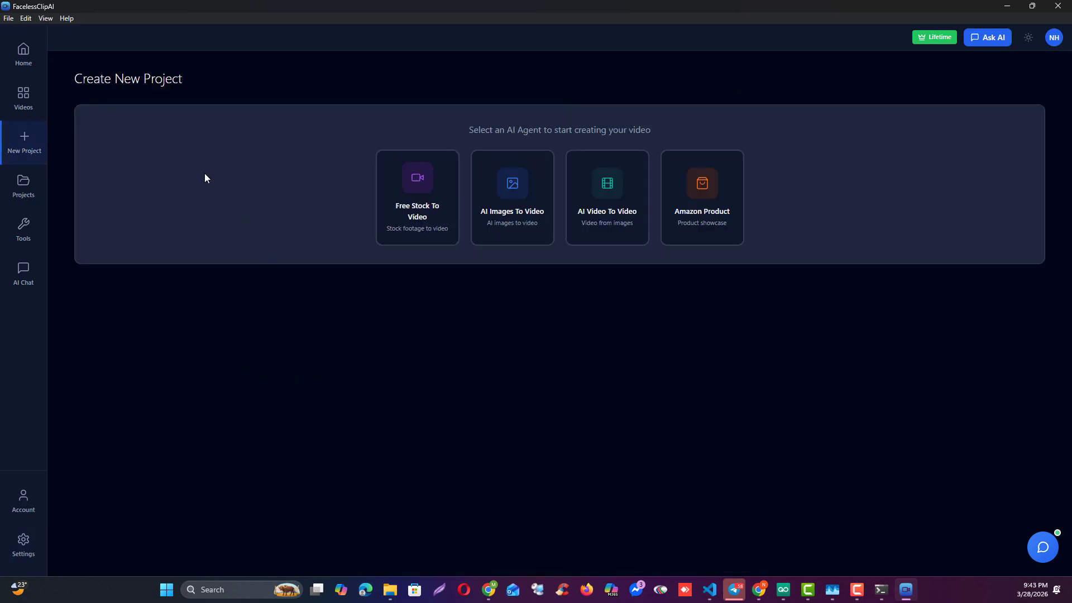
pyautogui.click(424, 224)
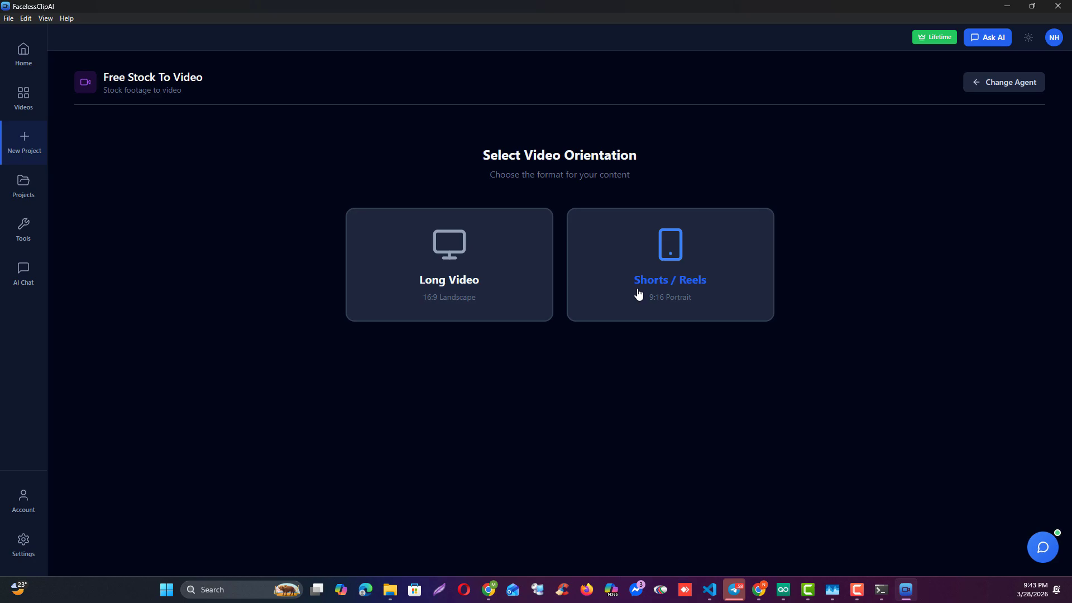
pyautogui.click(470, 281)
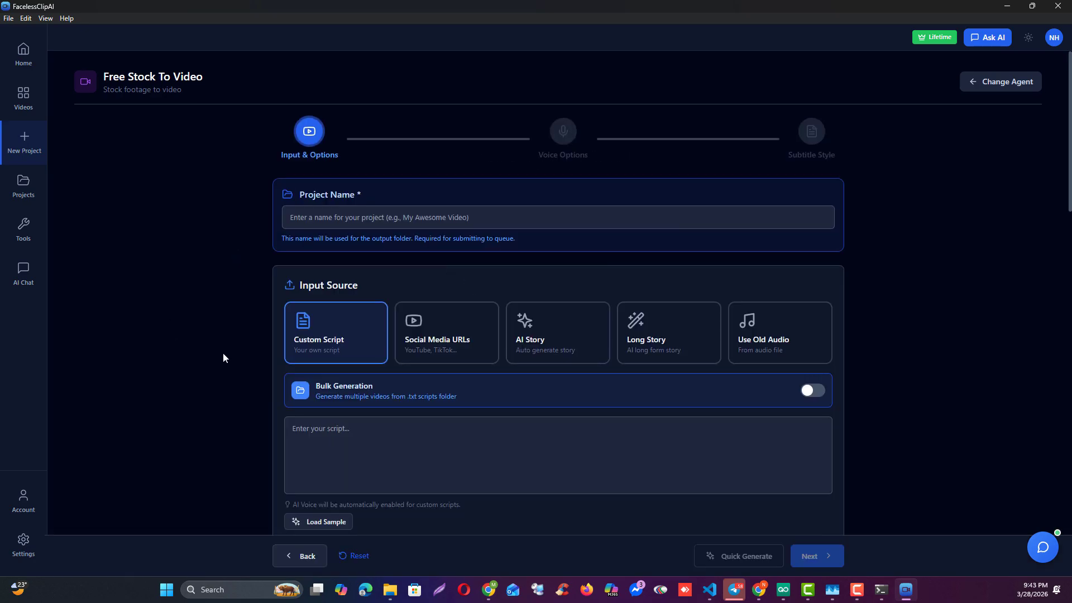
# - Examine the input source options Social Media URLs, AI Story, Long Story and Use Old Audio for the new project
pyautogui.scroll(-1, 223, 358)
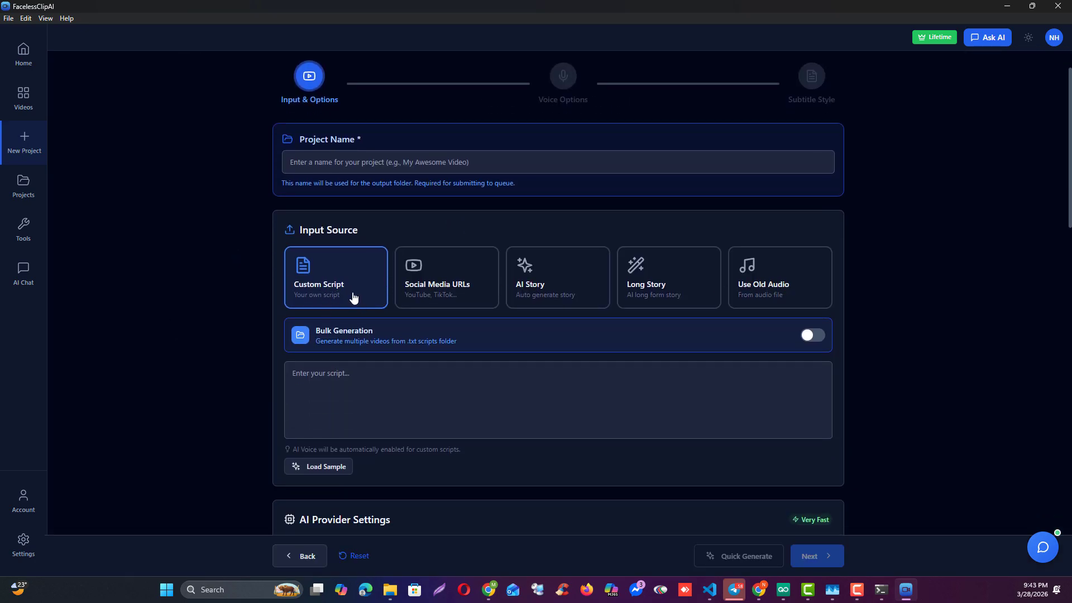
pyautogui.click(445, 297)
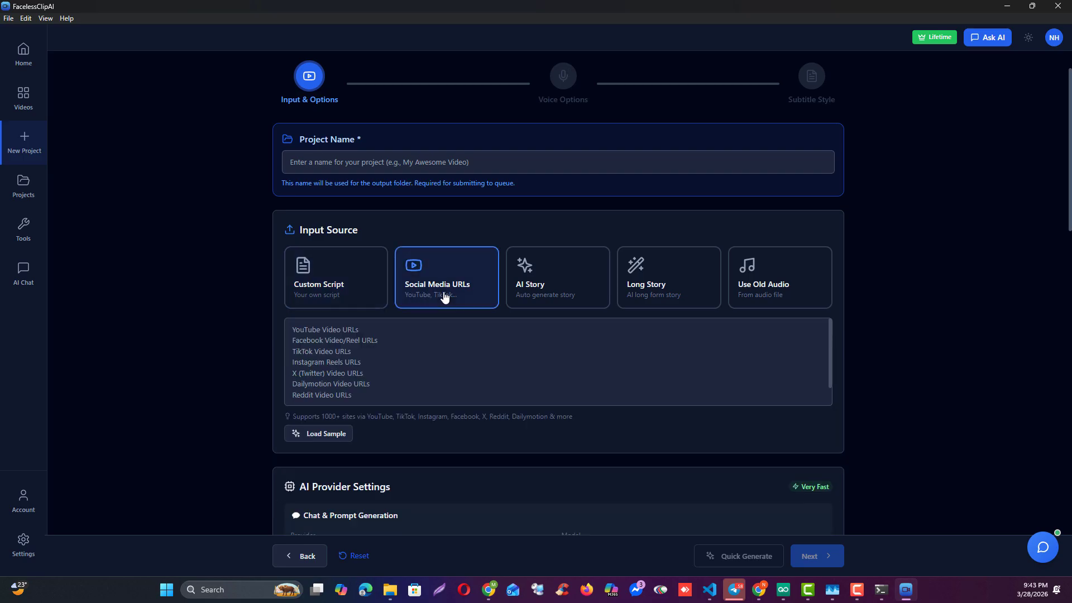
pyautogui.click(557, 300)
pyautogui.click(655, 305)
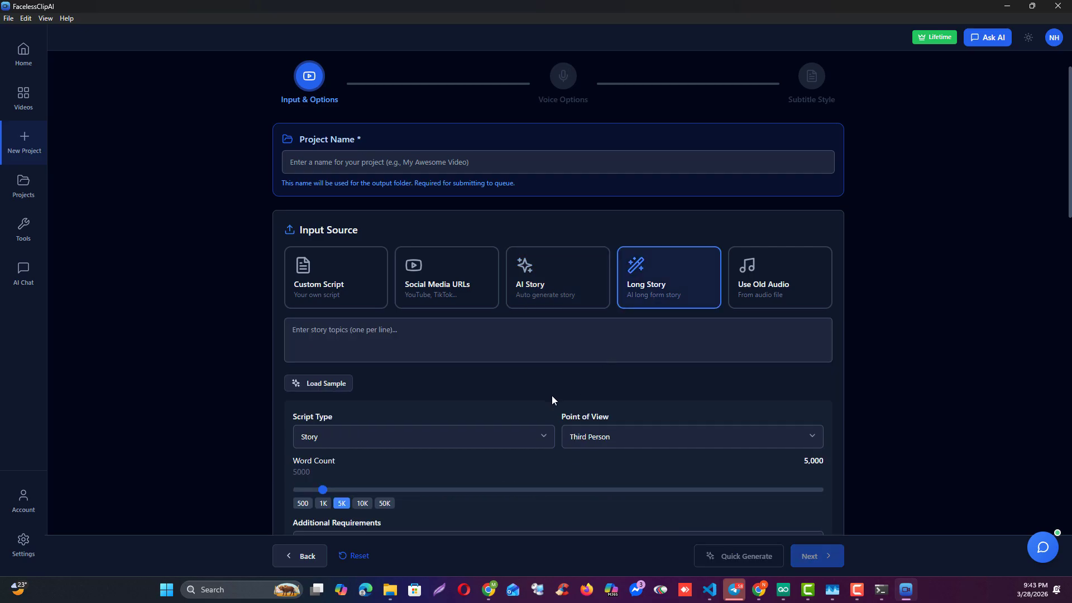
pyautogui.click(763, 293)
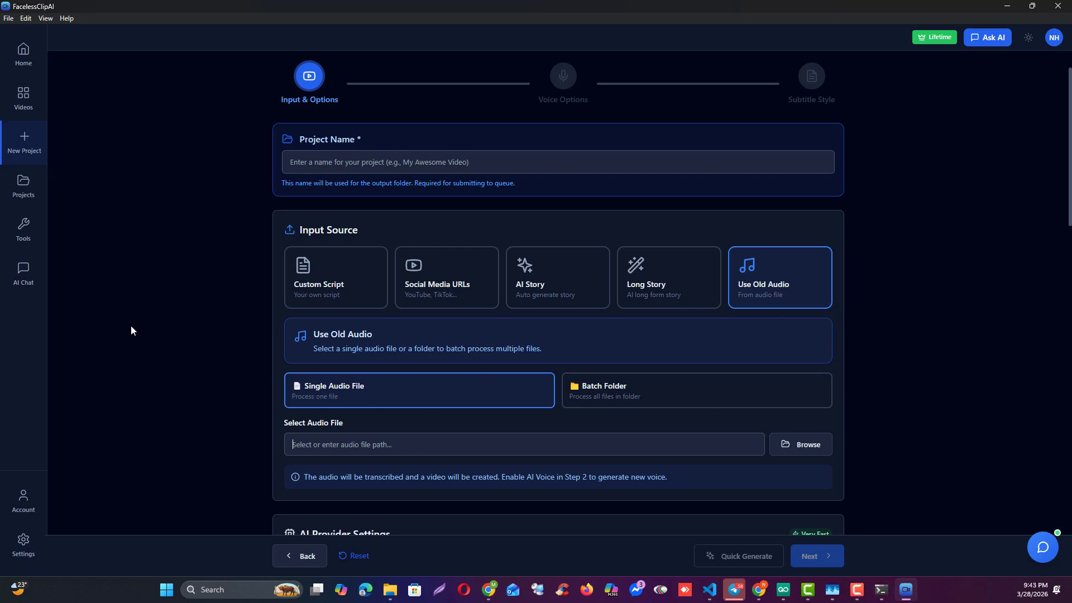
pyautogui.scroll(-1, 233, 386)
pyautogui.scroll(3, 312, 368)
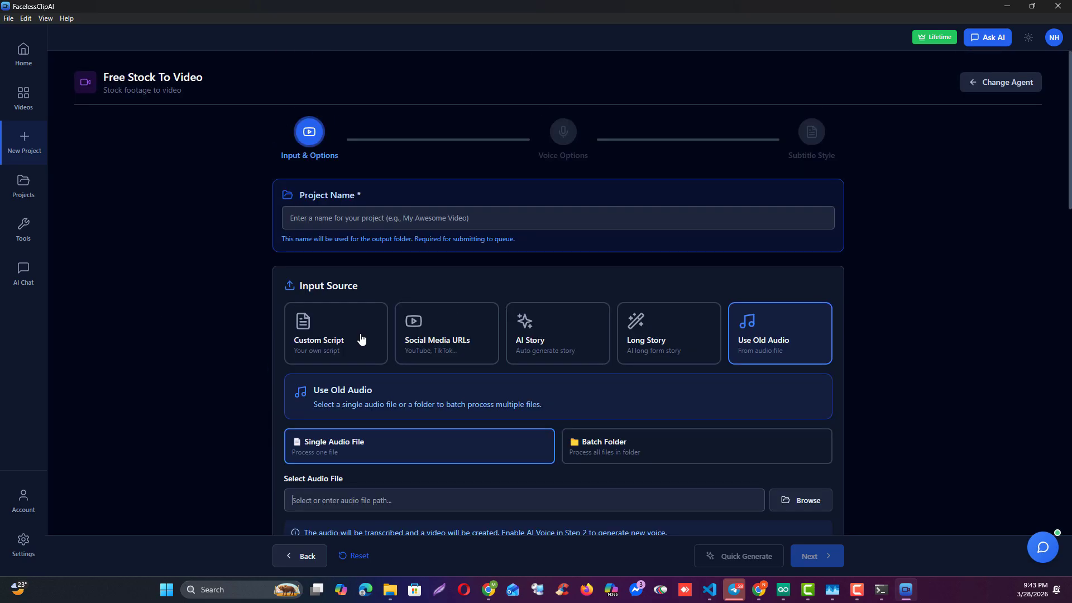
# - Select Custom Script as the project's input source and bring up its script entry area
pyautogui.click(359, 337)
pyautogui.scroll(-3, 220, 380)
pyautogui.scroll(-1, 220, 381)
pyautogui.click(368, 337)
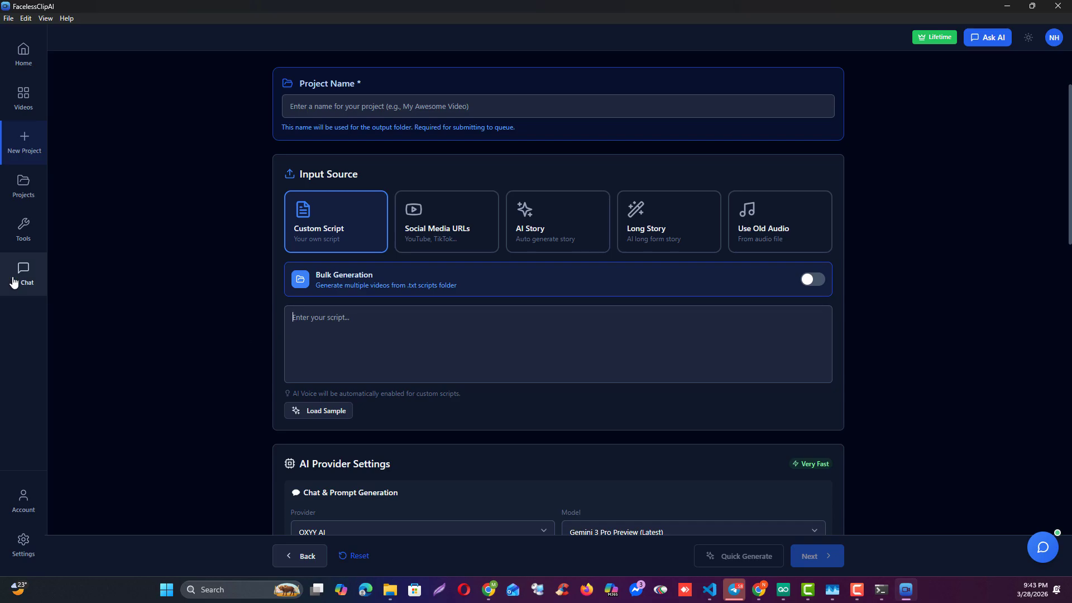
# - Ask AI Chat for a short English motivation script with the message "১ টা মটিভেশন স্ক্রিপ্ট দাও ছোট, ইংরেজিতে"
pyautogui.click(23, 272)
pyautogui.click(420, 494)
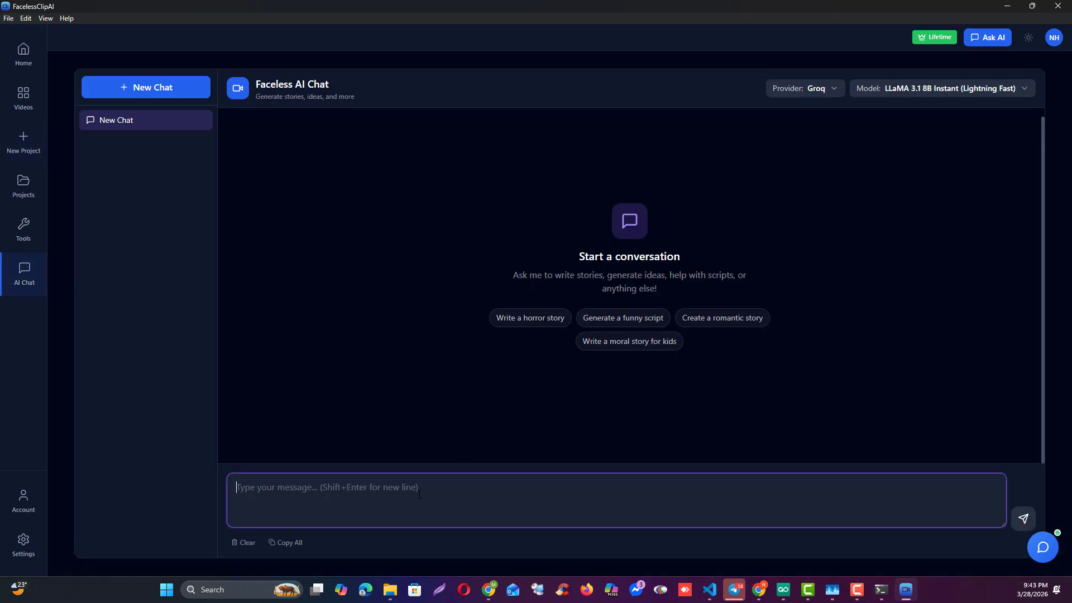
pyautogui.write('১ টয়া')
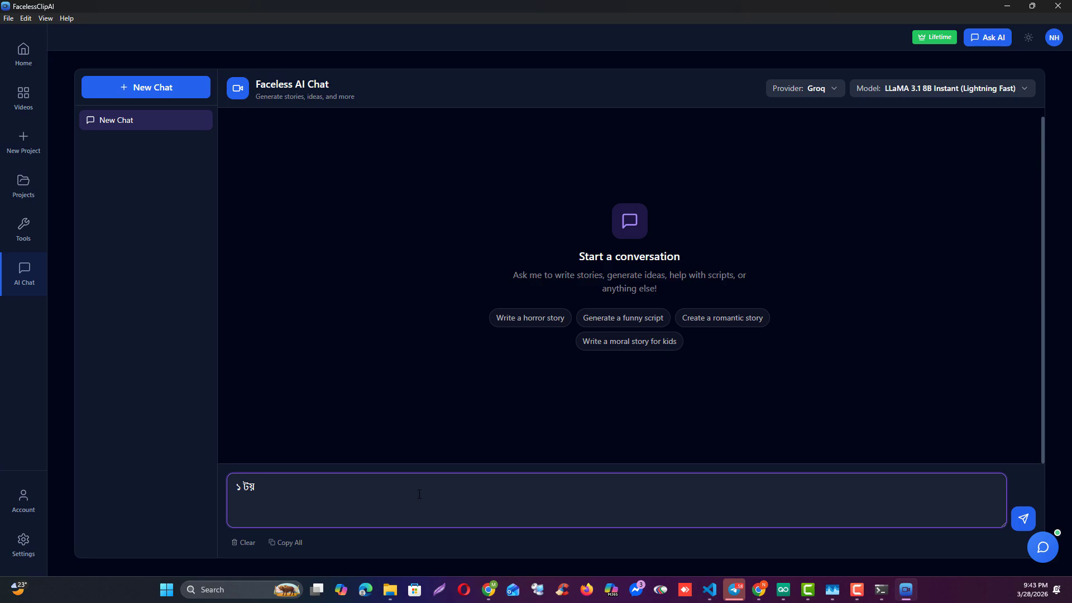
pyautogui.press('BackSpace')
pyautogui.write('া মটিভেশন স্ক্রিপ্ট দাও ছোট, ইংর')
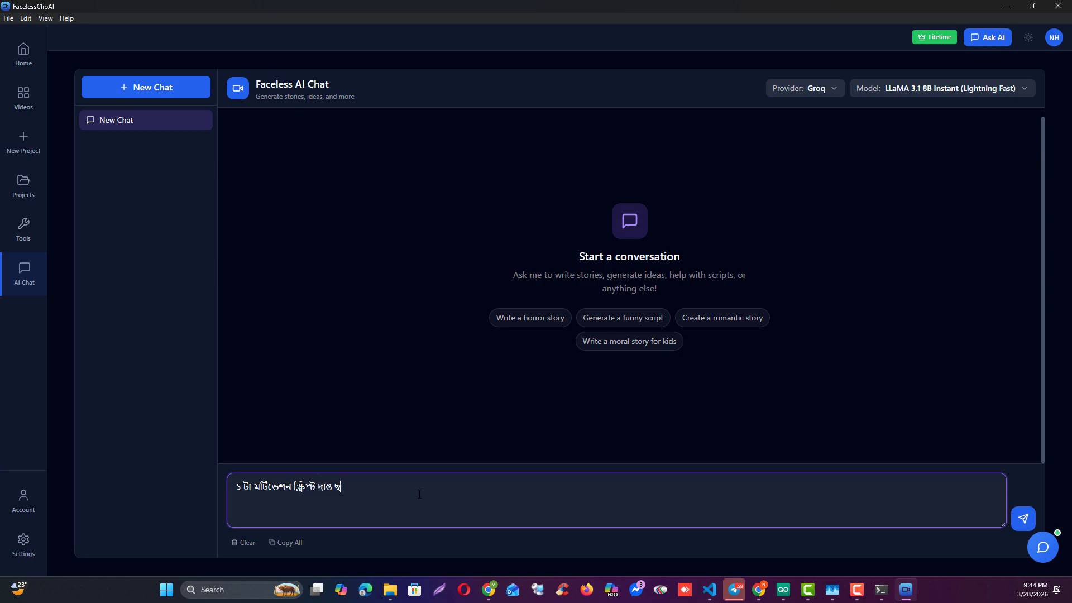
pyautogui.write('েজিতে')
pyautogui.press('Return')
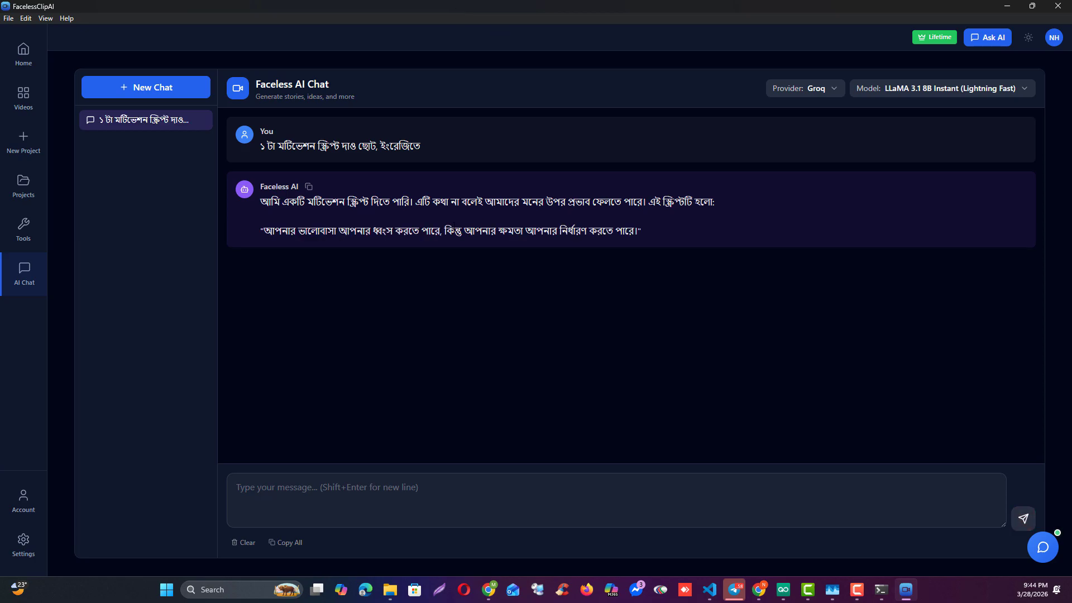
# - Switch the chat provider to OXYY AI and back to Groq
pyautogui.click(820, 89)
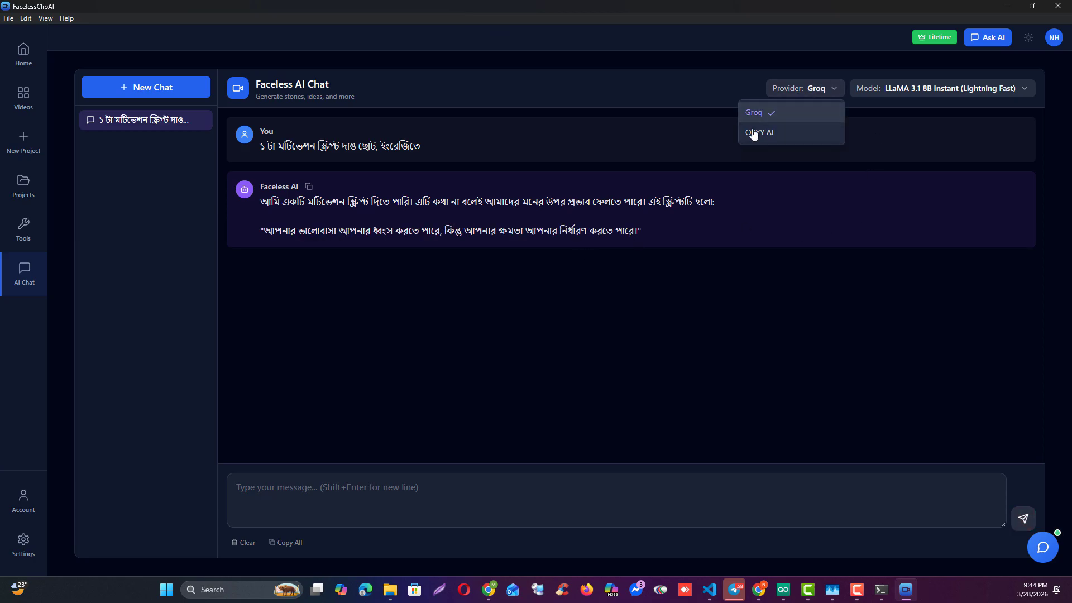
pyautogui.click(754, 134)
pyautogui.click(831, 97)
pyautogui.click(929, 148)
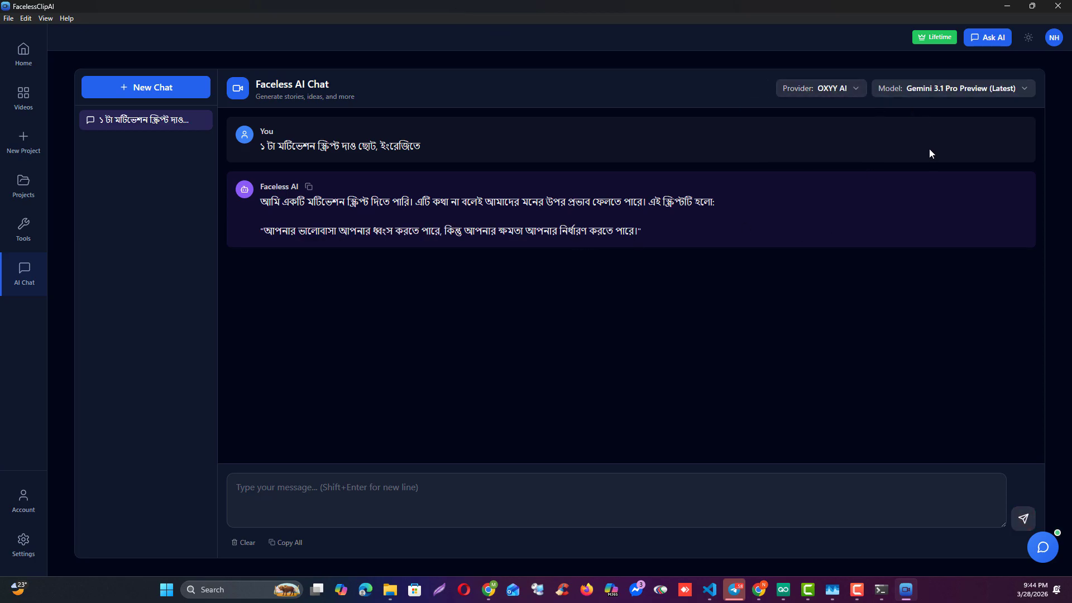
pyautogui.click(835, 98)
pyautogui.click(838, 110)
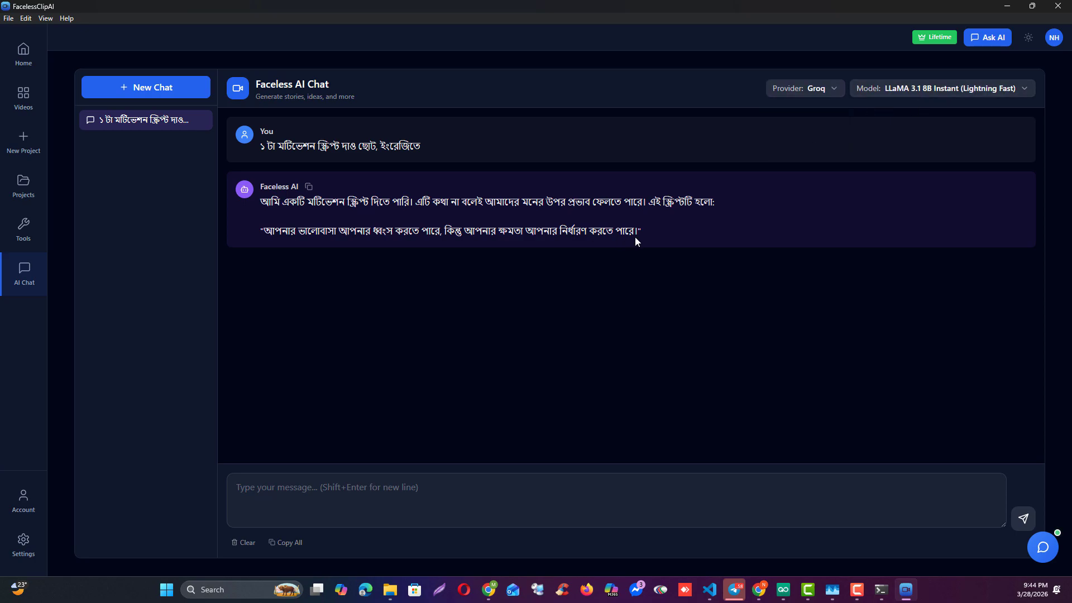
# - Send the chat request "Write a motivation script within 50 words" and copy the generated script without its quotation marks
pyautogui.click(324, 483)
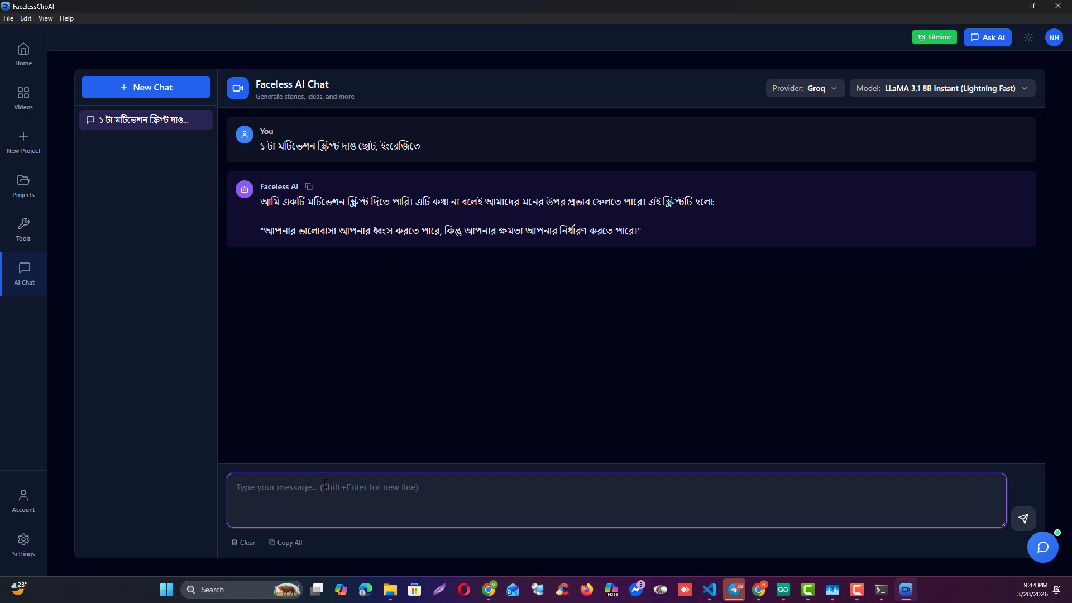
pyautogui.write('Writ')
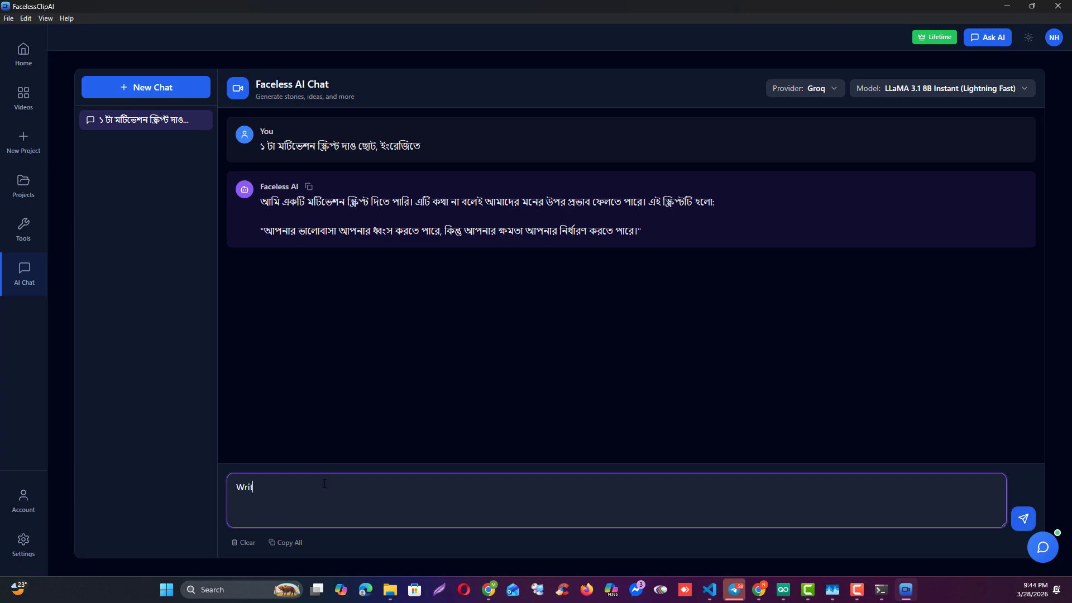
pyautogui.write('e a motivation script within 50 words')
pyautogui.press('Return')
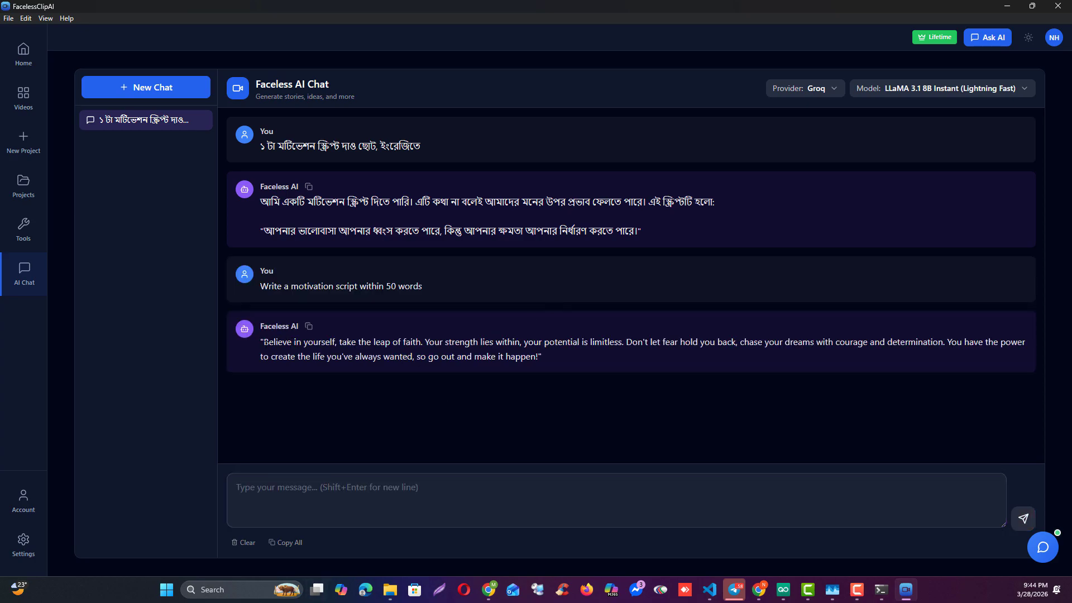
pyautogui.moveTo(261, 341); pyautogui.dragTo(528, 362)
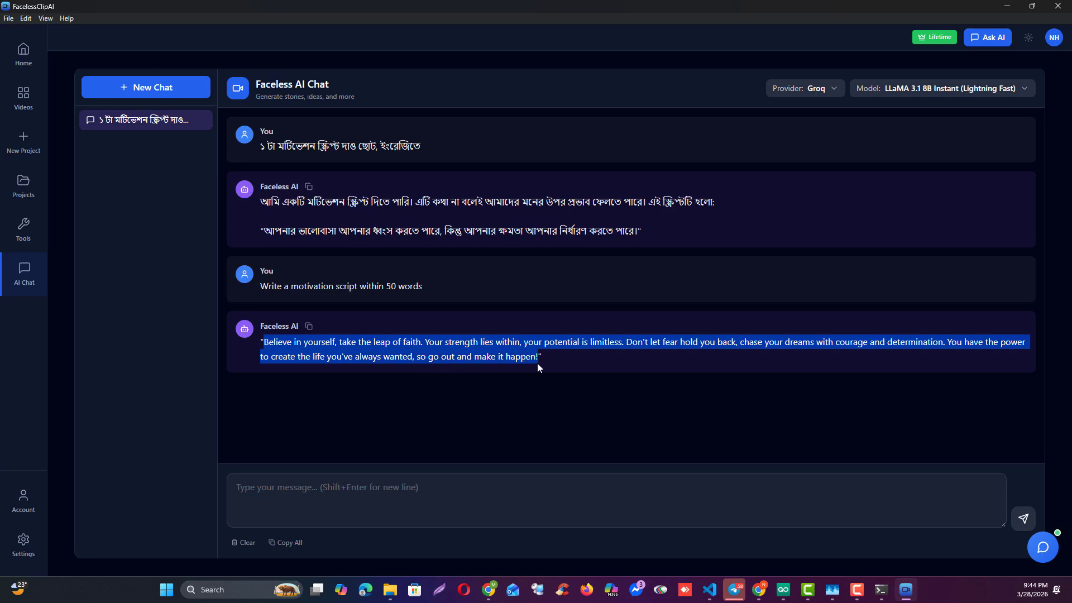
pyautogui.click(595, 88)
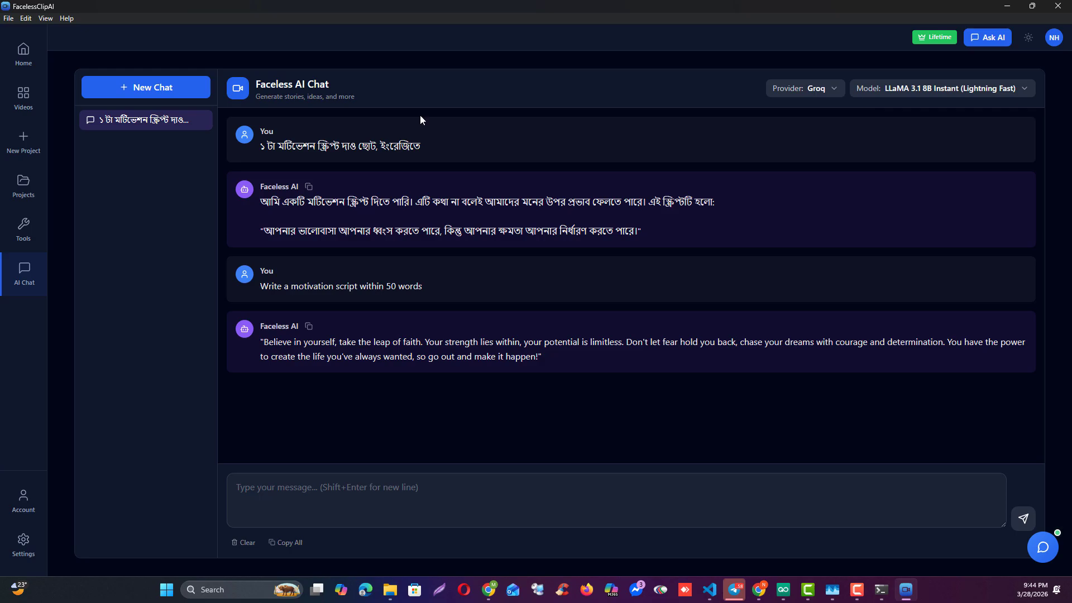
# - Start a new Free Stock To Video project in Long Video 16:9 format and paste the copied motivation script as the custom script
pyautogui.click(24, 144)
pyautogui.click(402, 218)
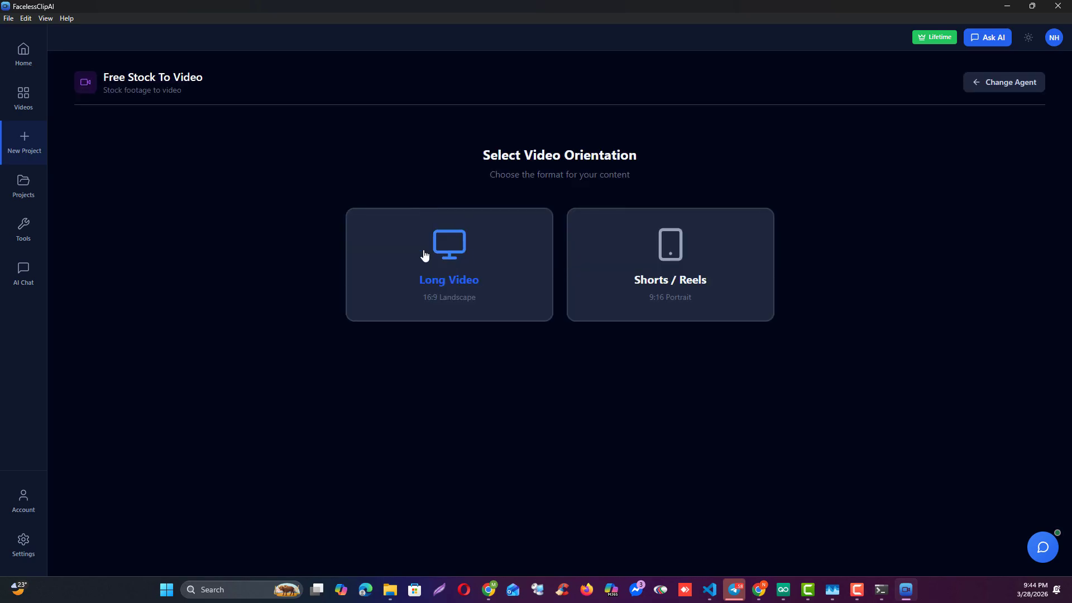
pyautogui.click(475, 271)
pyautogui.scroll(-3, 391, 324)
pyautogui.click(321, 355)
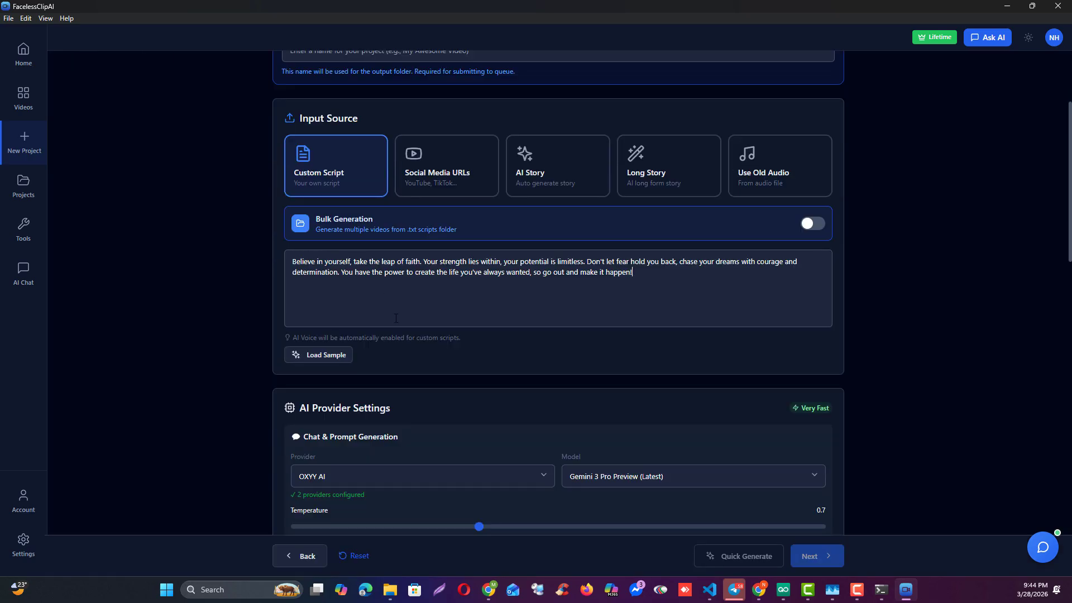
# - Set the Chat & Prompt Generation provider to Groq with the LLaMA 3.3 70B Versatile (High Quality) model
pyautogui.scroll(-3, 230, 347)
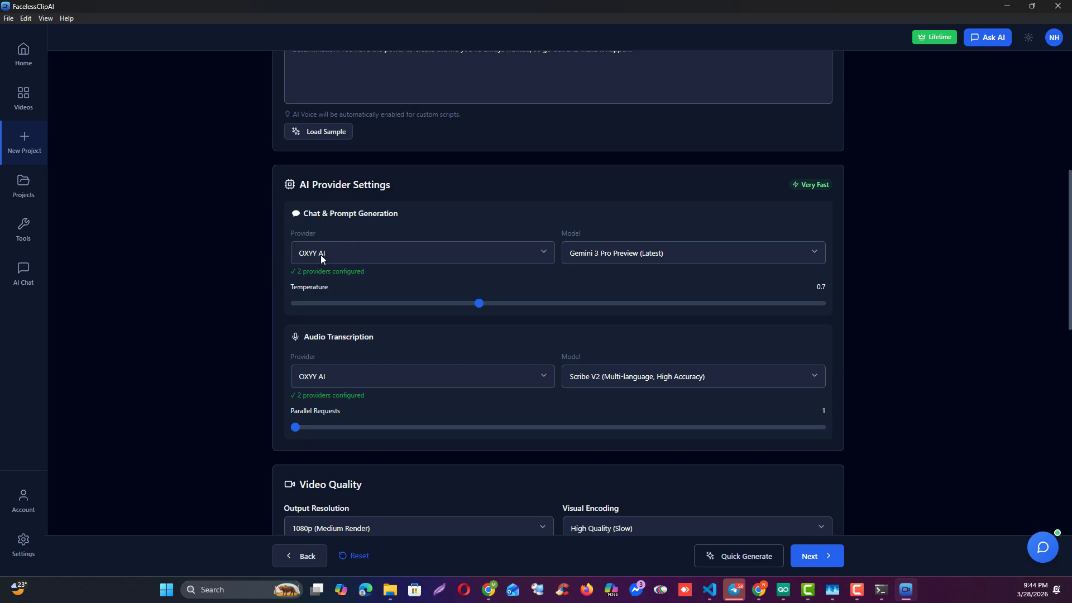
pyautogui.click(320, 255)
pyautogui.click(318, 271)
pyautogui.click(395, 236)
pyautogui.click(611, 252)
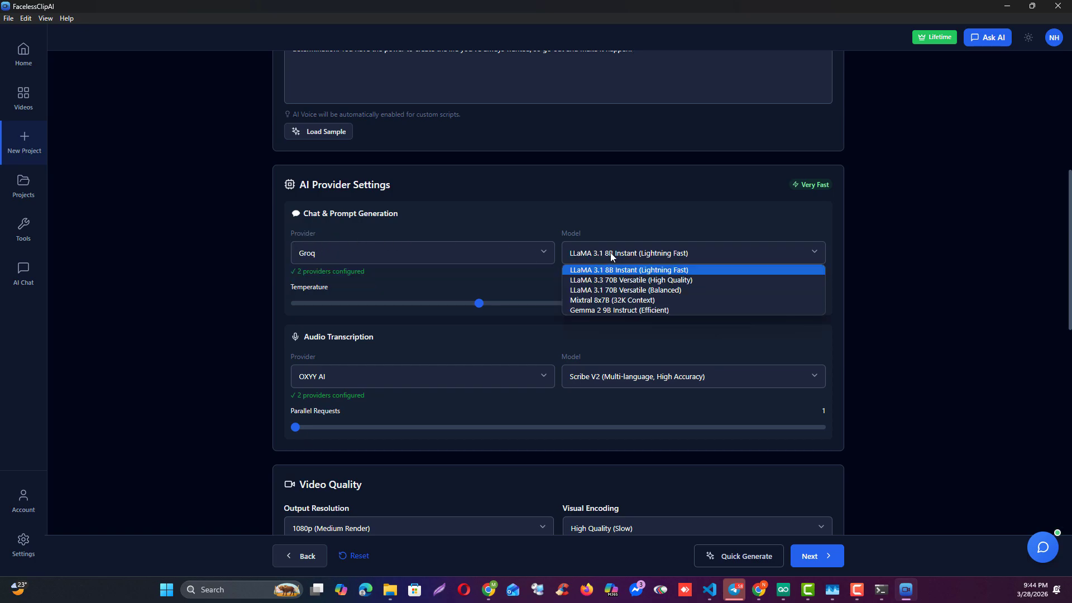
pyautogui.click(641, 281)
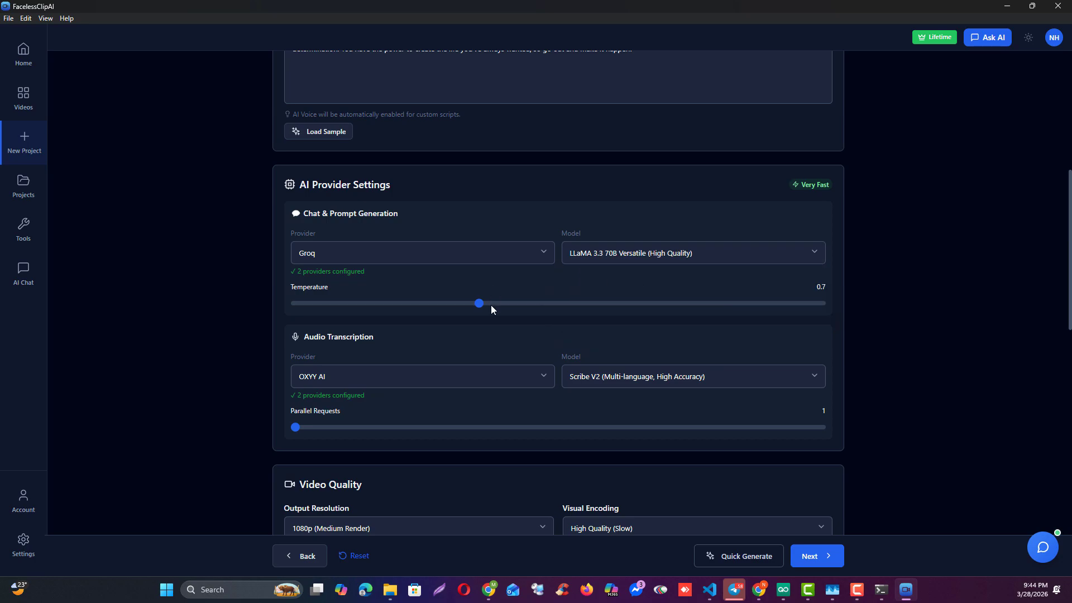
# - Set the Audio Transcription provider to Groq with the Whisper Large v3 Turbo (Fast & Accurate) model
pyautogui.scroll(-2, 491, 305)
pyautogui.click(331, 269)
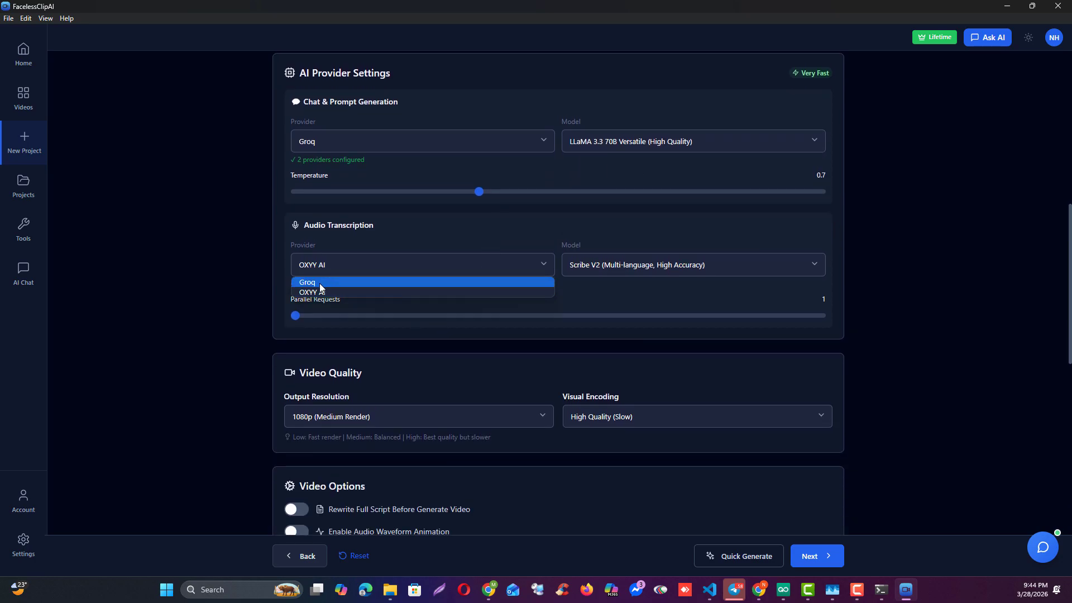
pyautogui.click(319, 283)
pyautogui.click(635, 266)
pyautogui.click(601, 277)
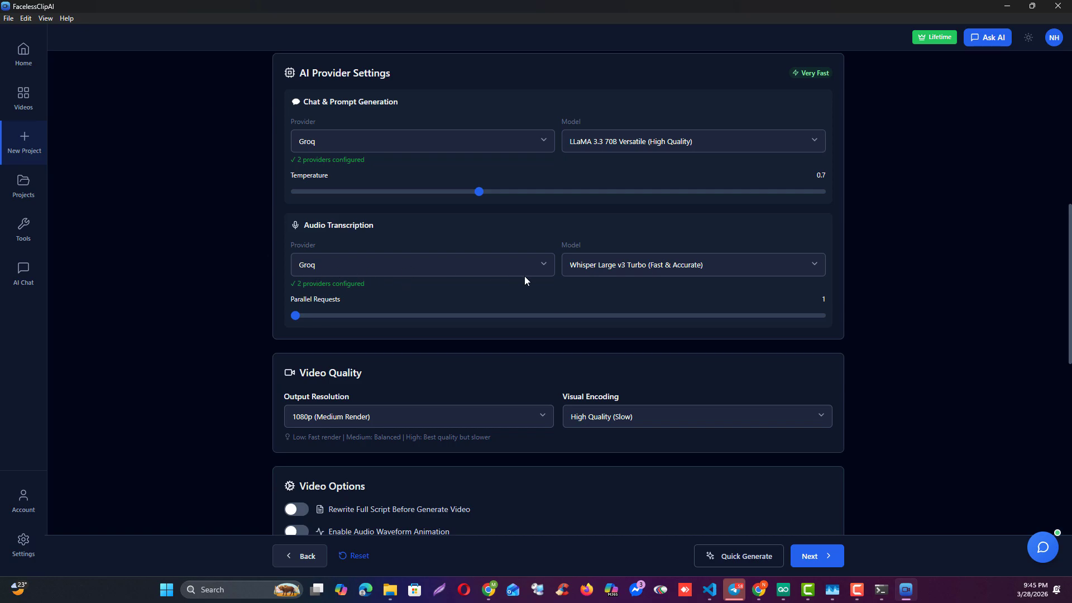
pyautogui.click(592, 273)
pyautogui.click(602, 269)
pyautogui.click(359, 270)
pyautogui.click(511, 267)
# - Enable background music to inspect its folder, music selection and volume settings, and disable it again
pyautogui.scroll(-2, 377, 306)
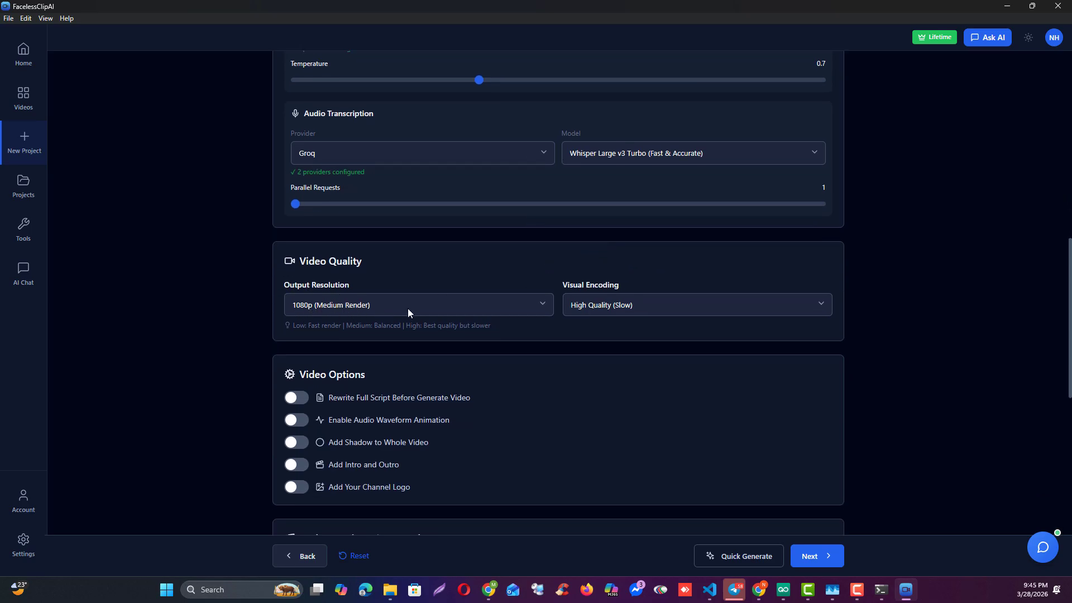
pyautogui.scroll(-2, 407, 312)
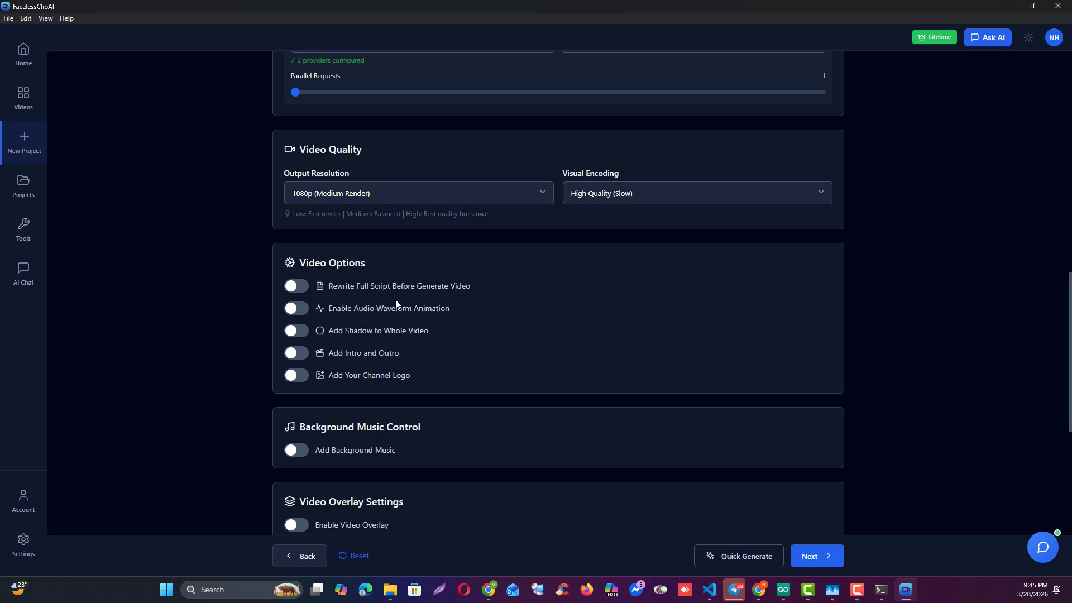
pyautogui.scroll(-1, 353, 357)
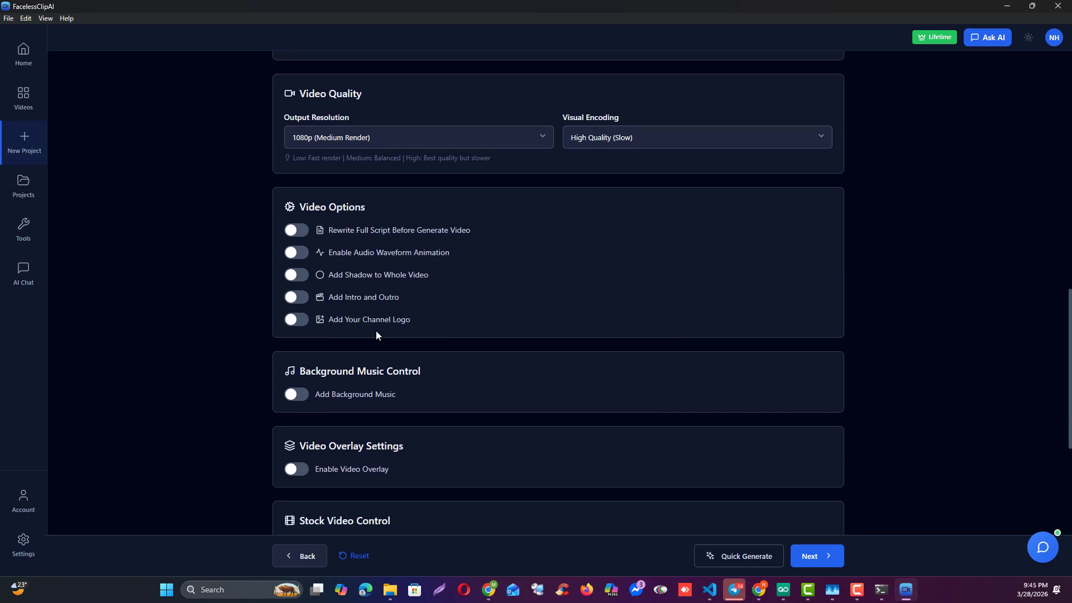
pyautogui.scroll(-3, 347, 296)
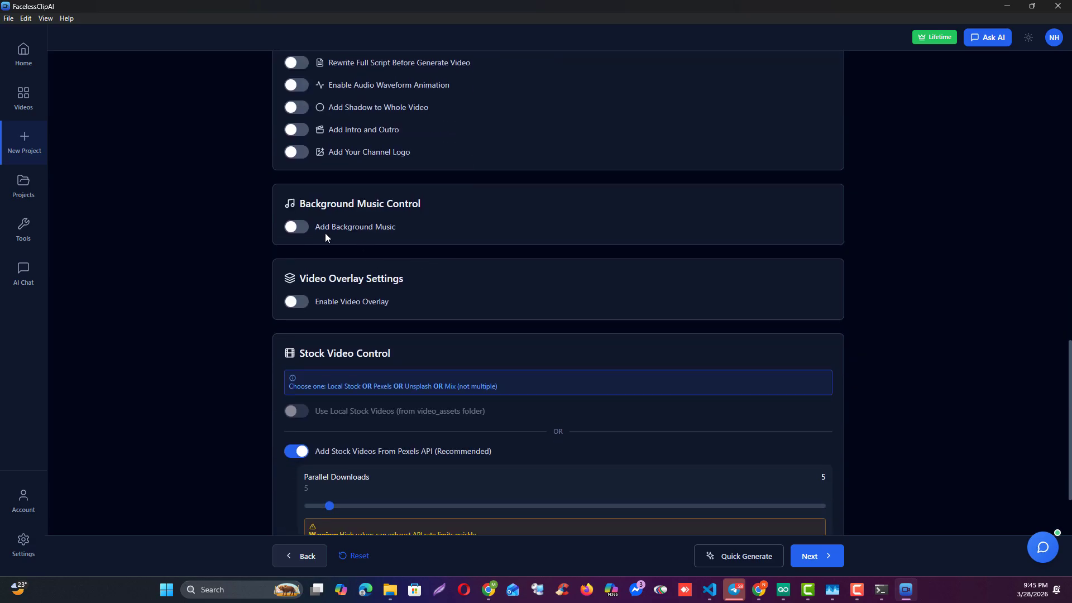
pyautogui.click(297, 227)
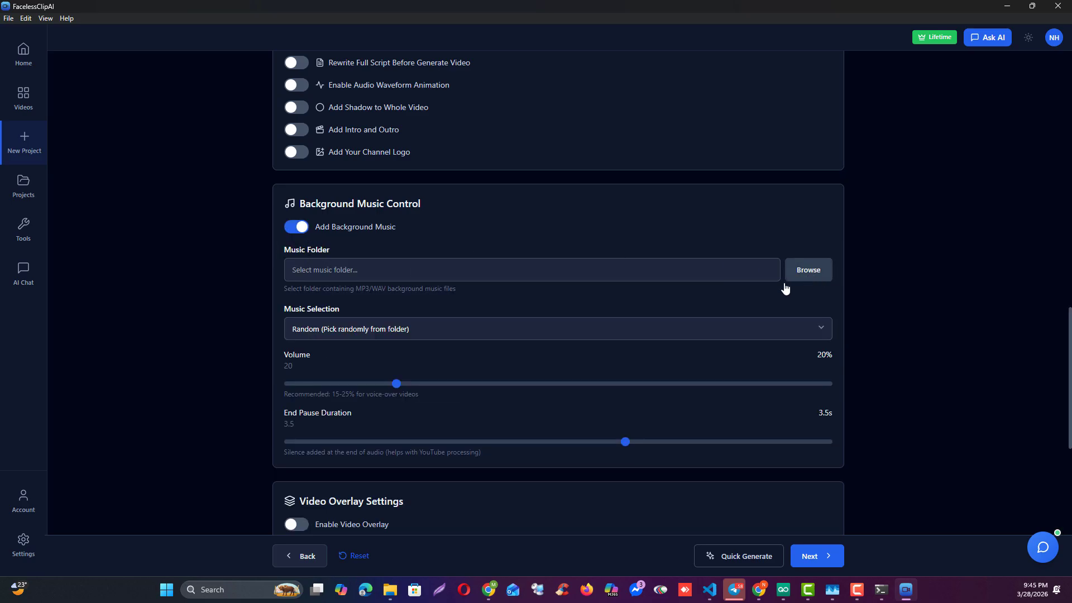
pyautogui.click(354, 333)
pyautogui.click(370, 328)
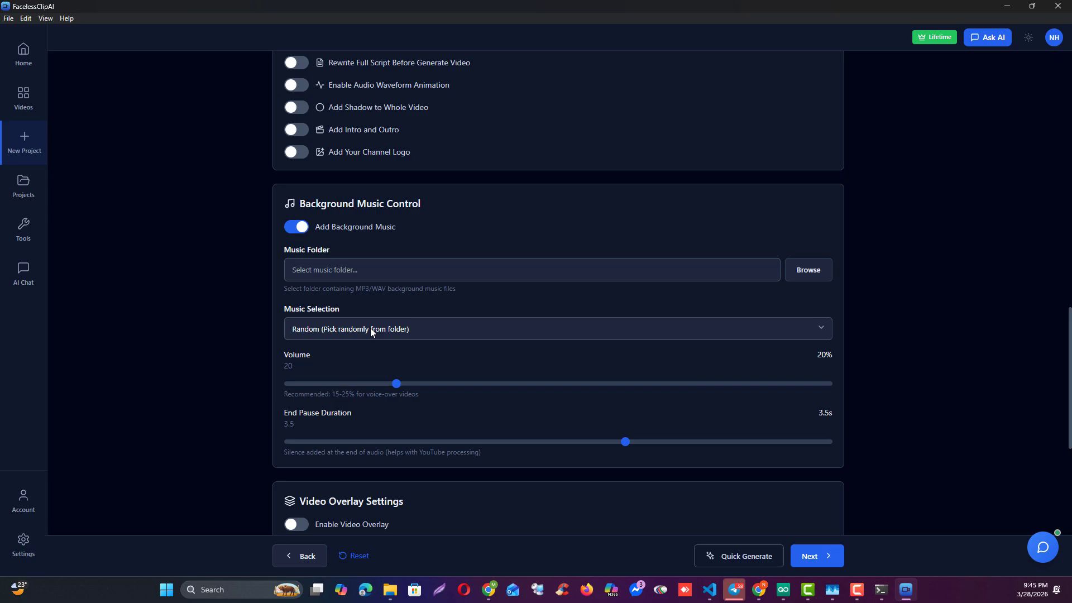
pyautogui.click(297, 228)
# - Enable the video overlay to inspect its folder, blend mode and opacity settings, and disable it again
pyautogui.scroll(-2, 256, 344)
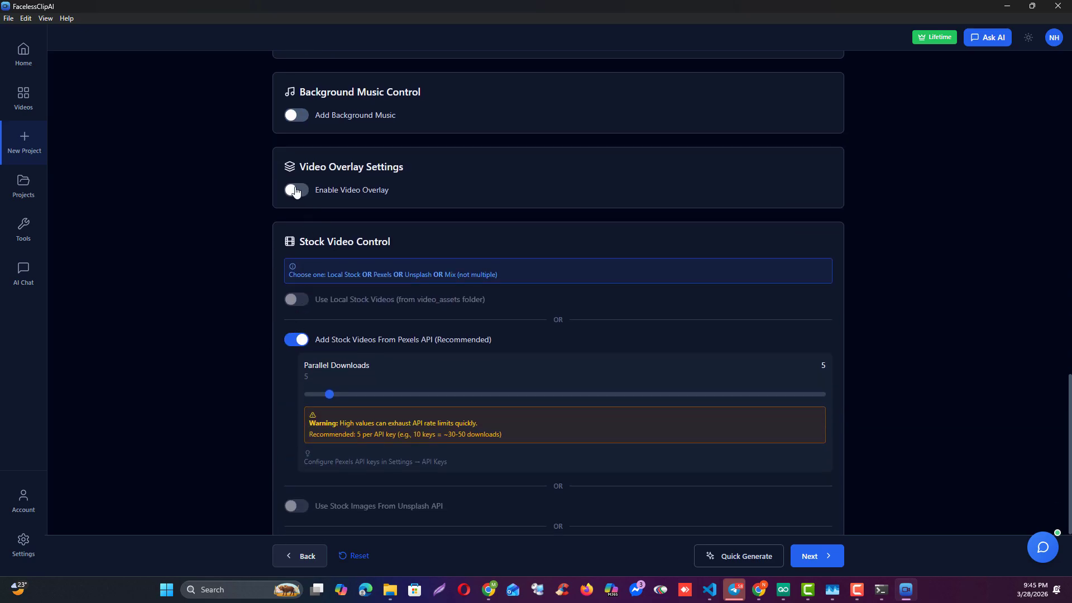
pyautogui.click(296, 190)
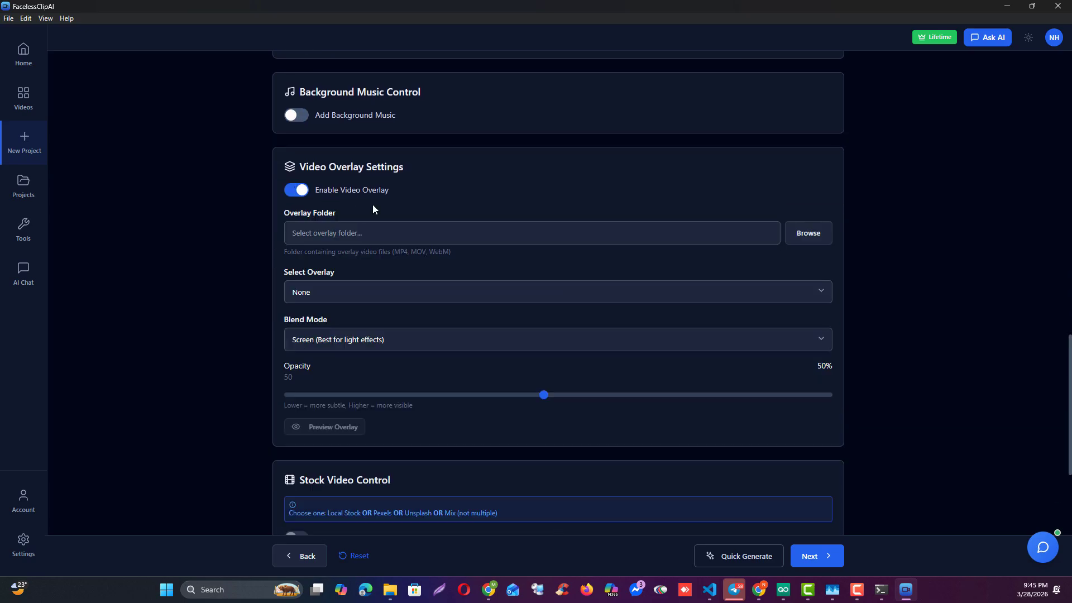
pyautogui.click(291, 190)
# - Try local stock videos as the source, open and cancel the source folder selection, and restore stock videos from the Pexels API
pyautogui.scroll(-3, 256, 354)
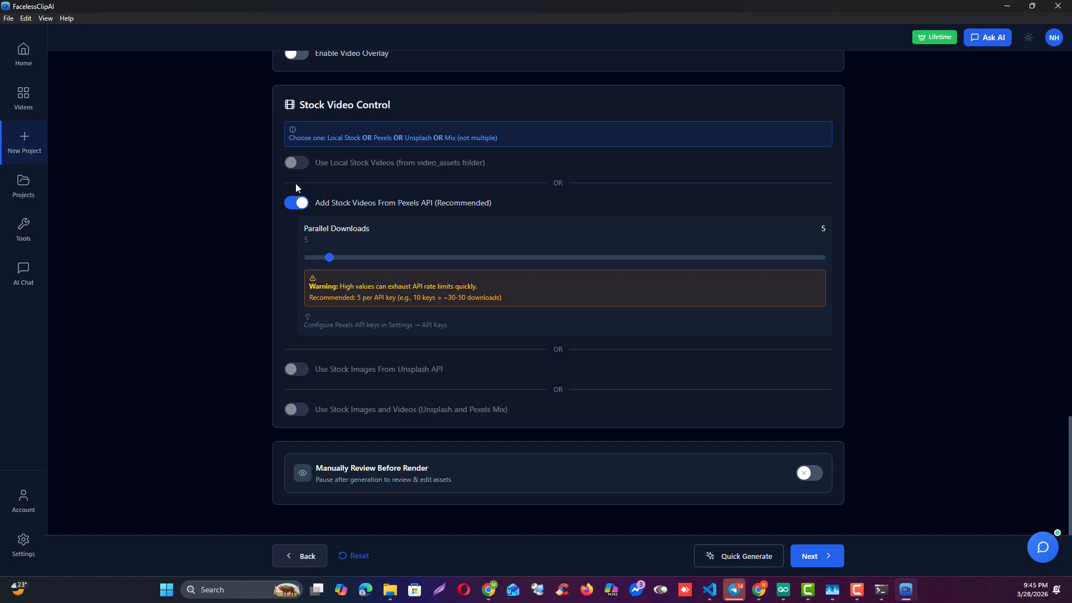
pyautogui.click(297, 163)
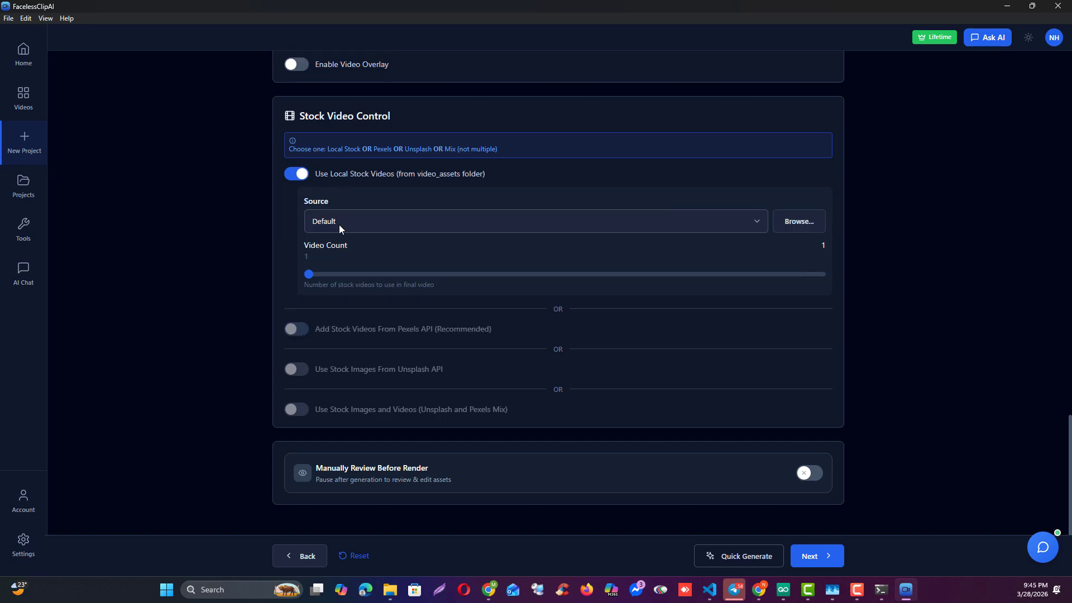
pyautogui.click(796, 222)
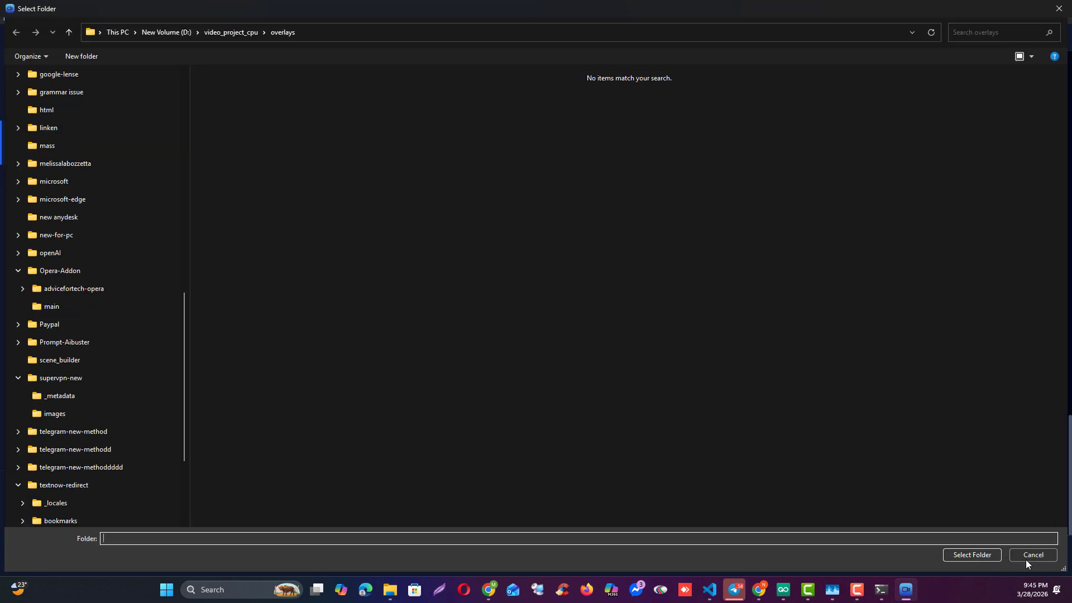
pyautogui.click(1033, 555)
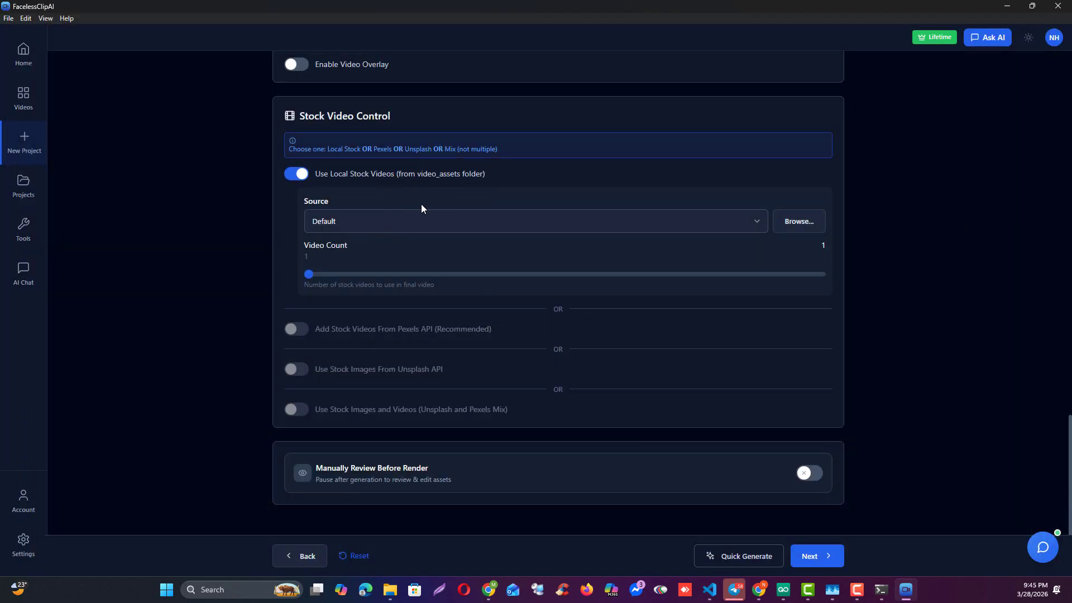
pyautogui.click(299, 174)
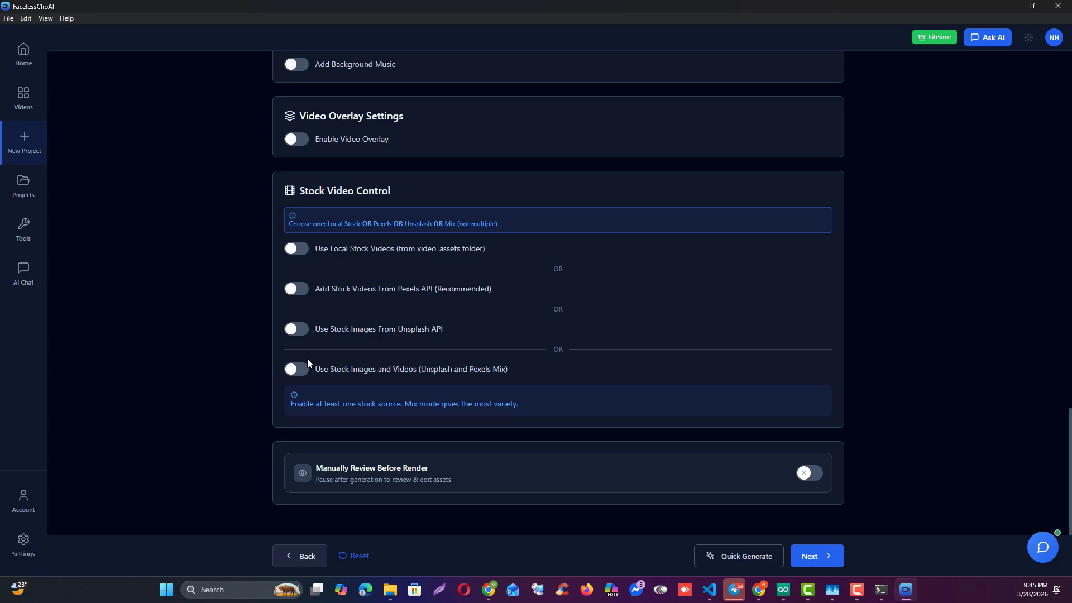
pyautogui.click(296, 289)
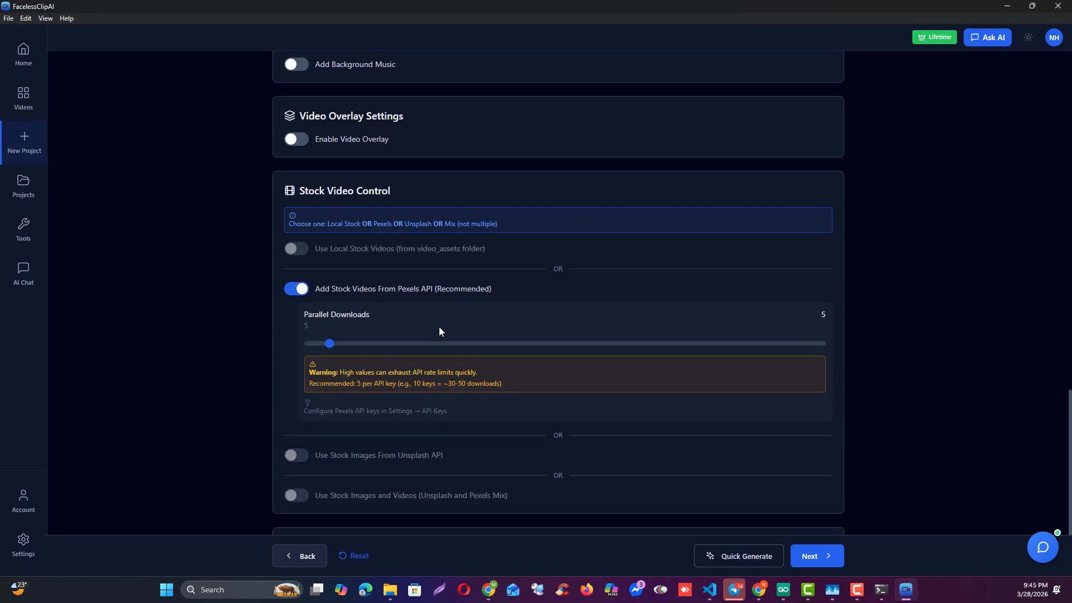
pyautogui.scroll(-2, 324, 306)
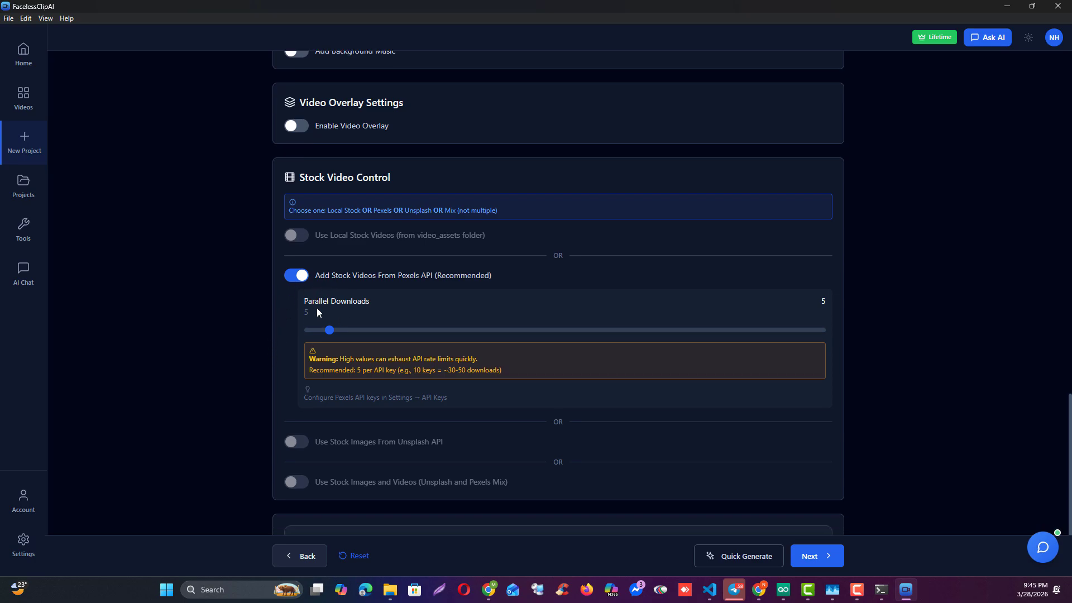
# - Try stock images from the Unsplash API as the source to inspect its settings, and disable them again
pyautogui.click(295, 400)
pyautogui.scroll(-1, 320, 343)
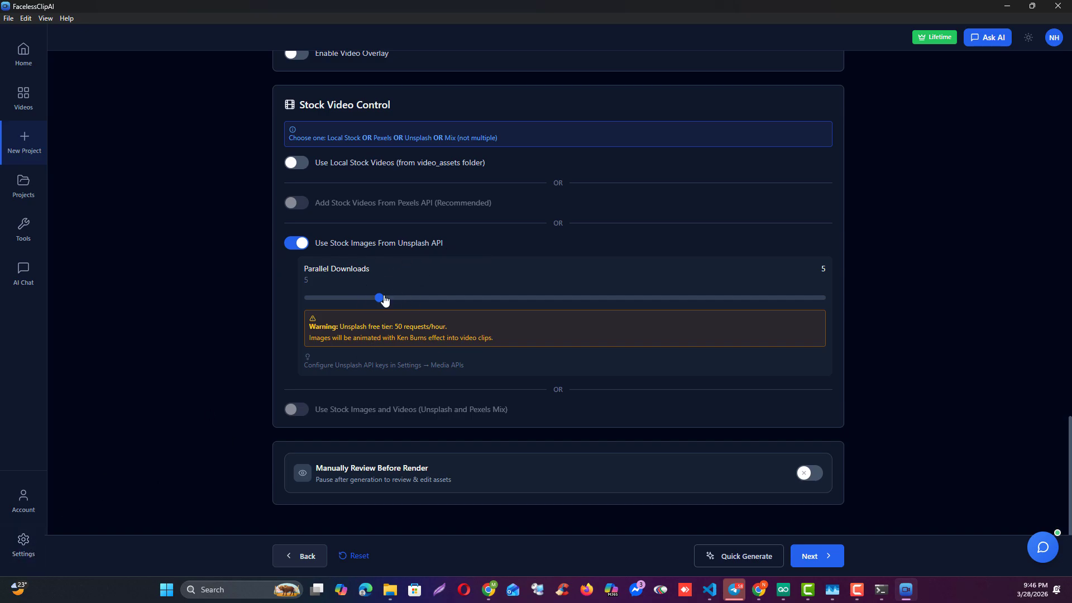
pyautogui.click(302, 244)
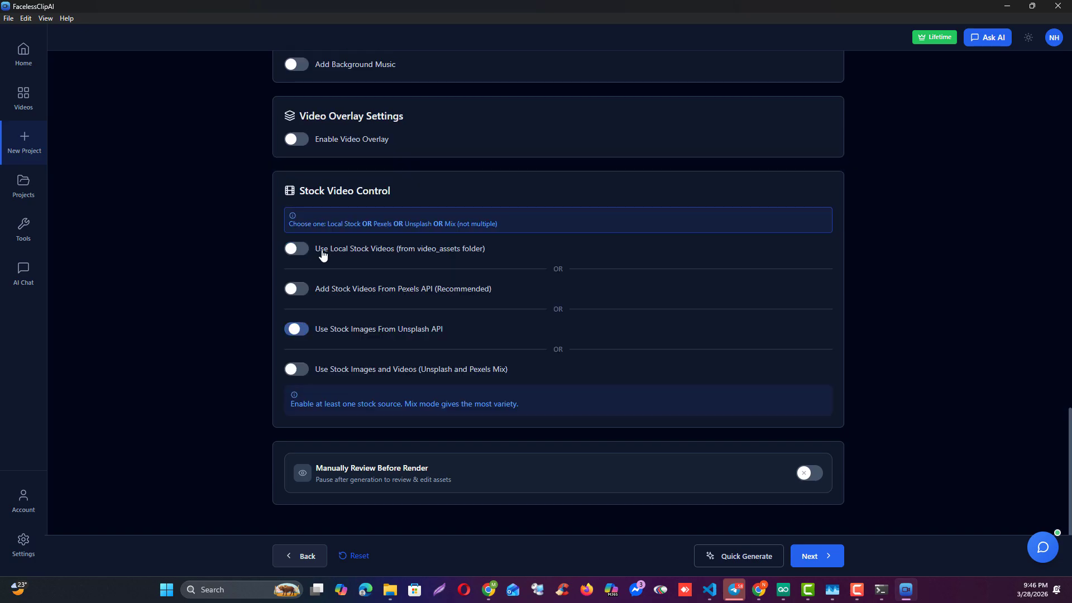
# - Enable the Unsplash and Pexels mix of stock images and videos as the stock source
pyautogui.click(298, 369)
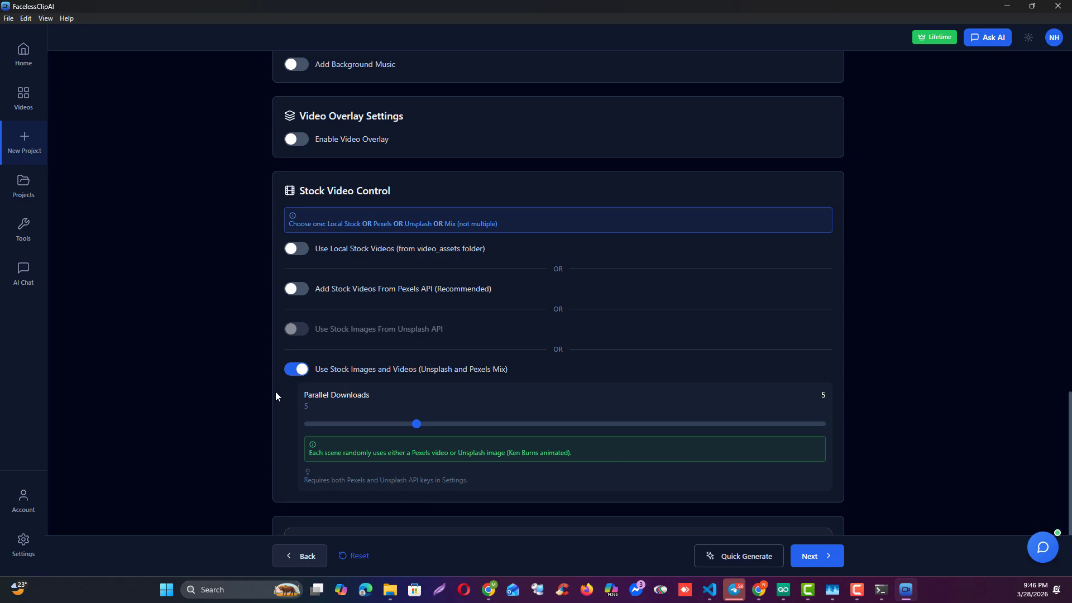
pyautogui.scroll(-2, 273, 397)
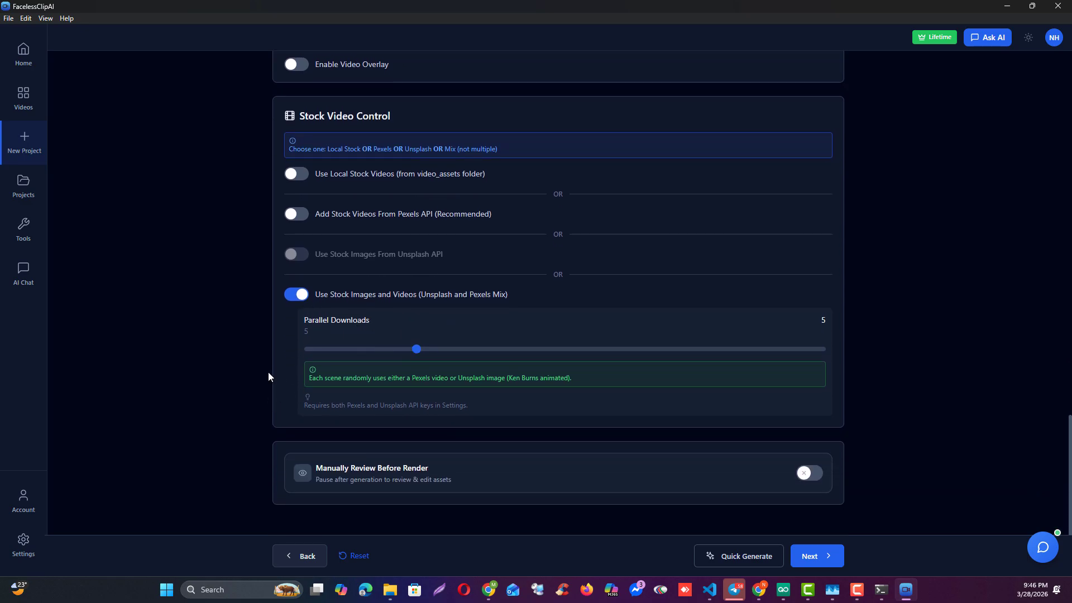
pyautogui.scroll(6, 357, 340)
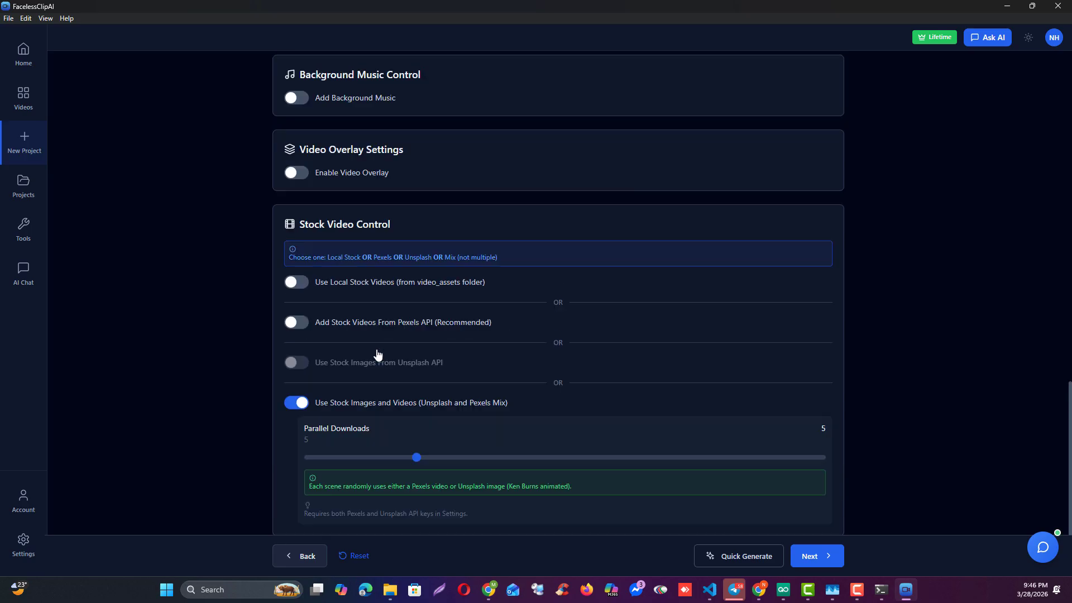
pyautogui.scroll(-6, 386, 312)
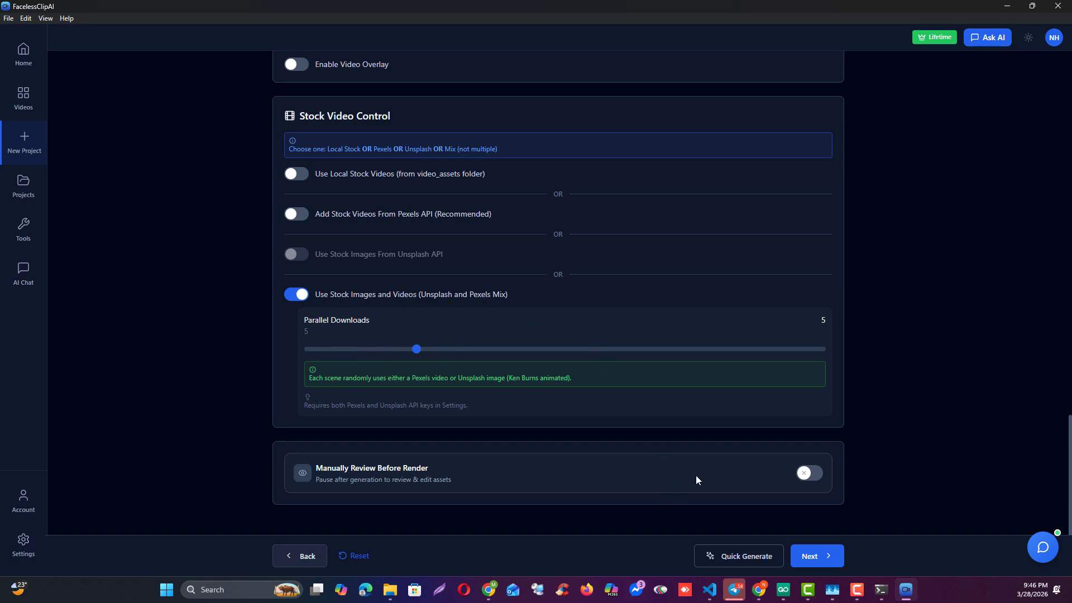
# - Enable manual review before render to inspect what it offers, and disable it again
pyautogui.scroll(15, 530, 431)
pyautogui.scroll(-15, 531, 431)
pyautogui.click(811, 473)
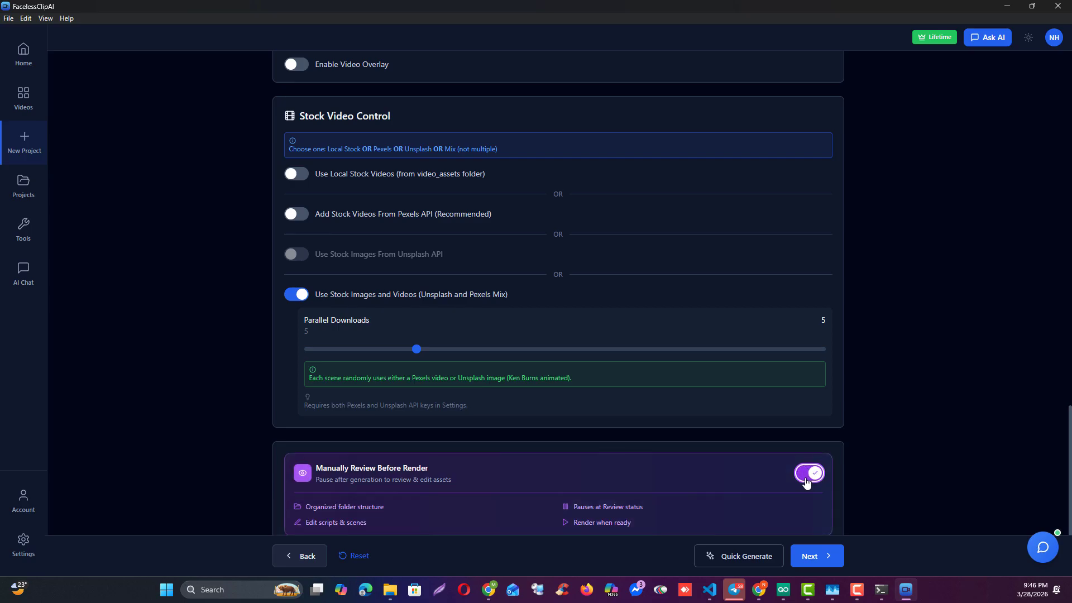
pyautogui.click(811, 474)
# - Name the project "test" and continue to the voice options
pyautogui.click(810, 556)
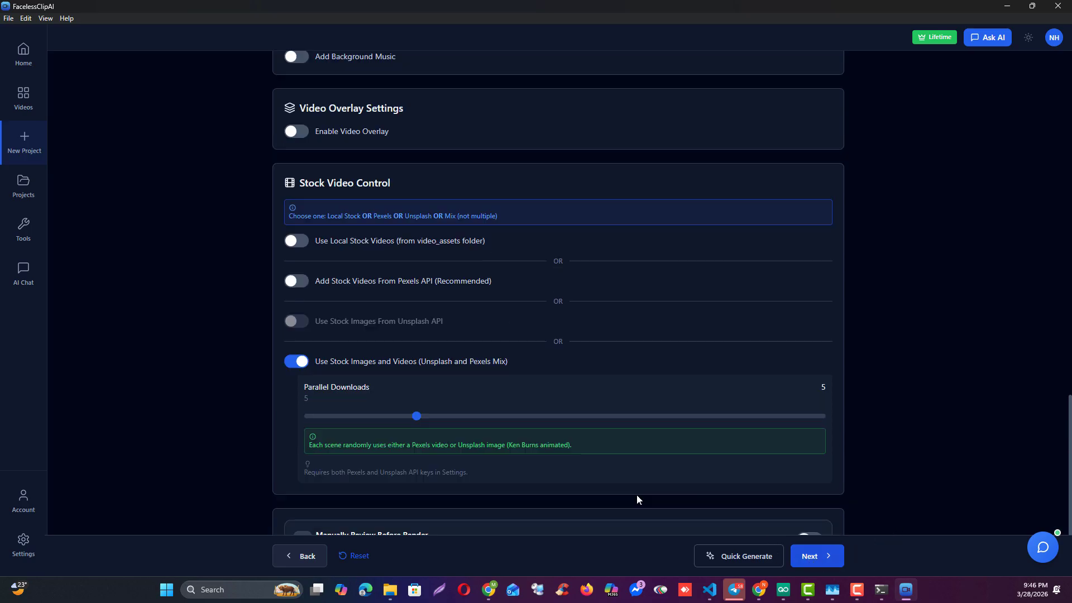
pyautogui.click(348, 219)
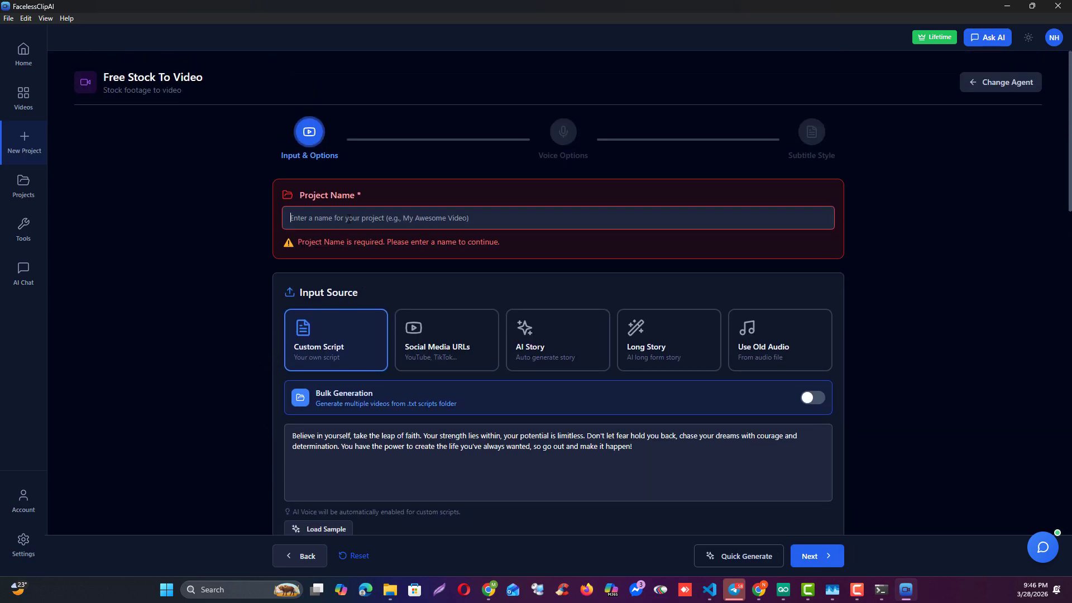
pyautogui.write('test')
pyautogui.click(810, 556)
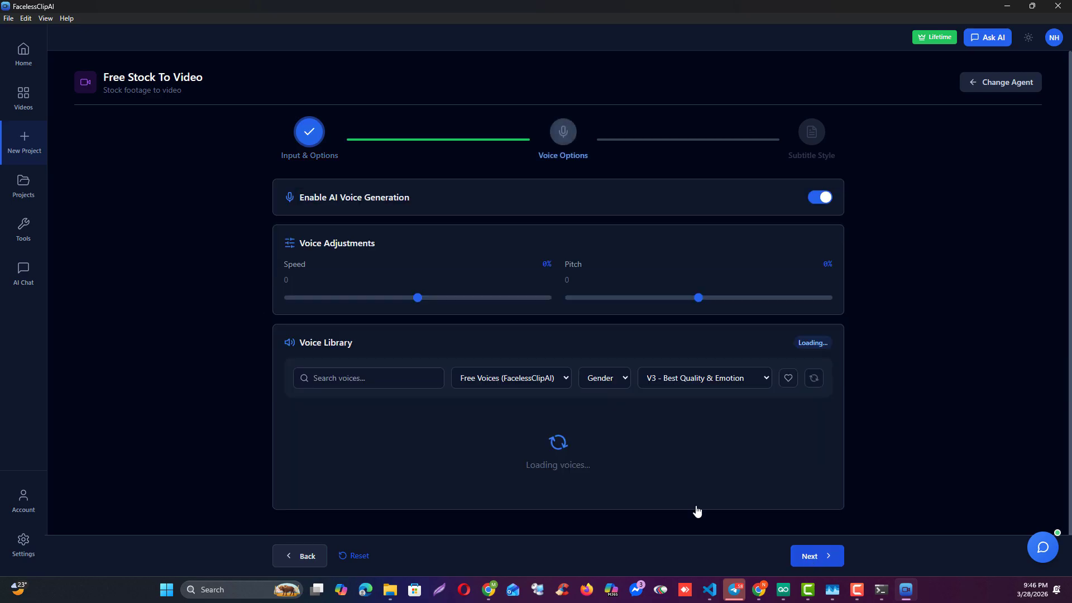
# - Compare the free and ElevenLabs voice providers and set the voice library to Free Voices (FacelessClipAI)
pyautogui.scroll(-2, 257, 364)
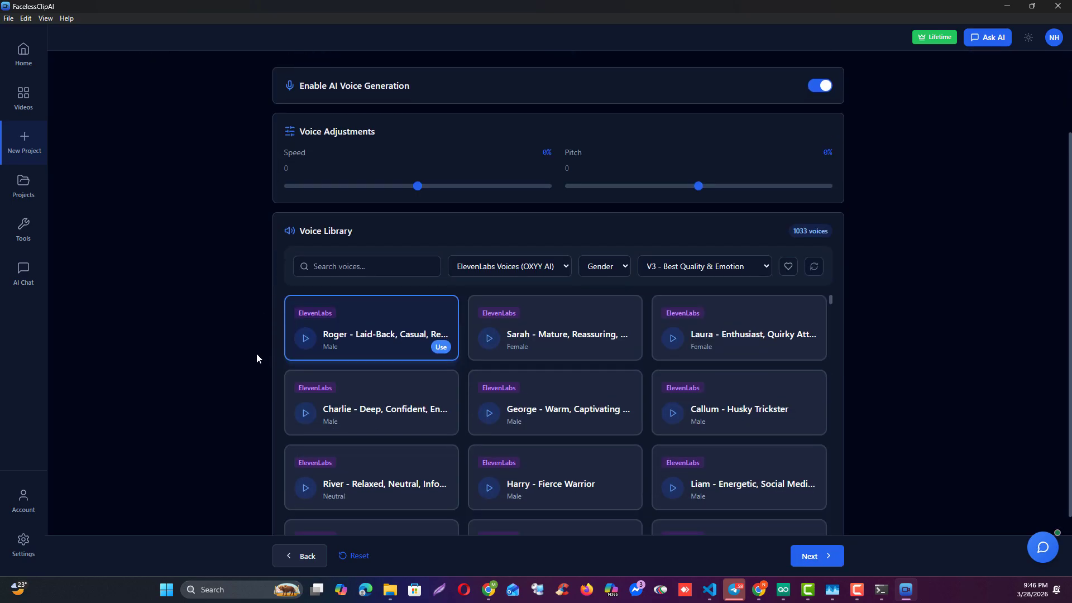
pyautogui.click(494, 270)
pyautogui.click(484, 284)
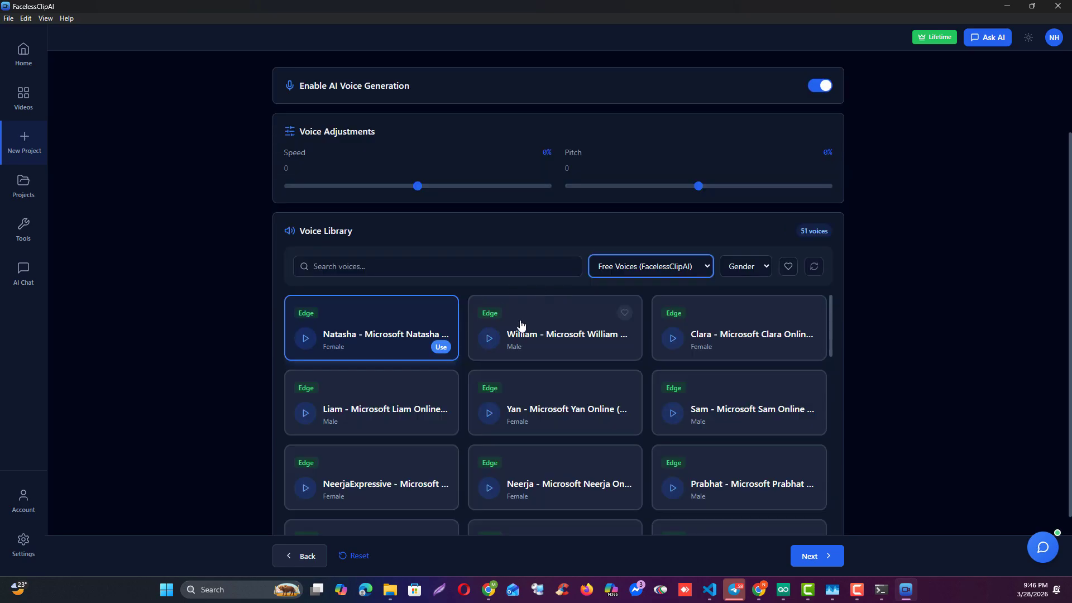
pyautogui.click(621, 270)
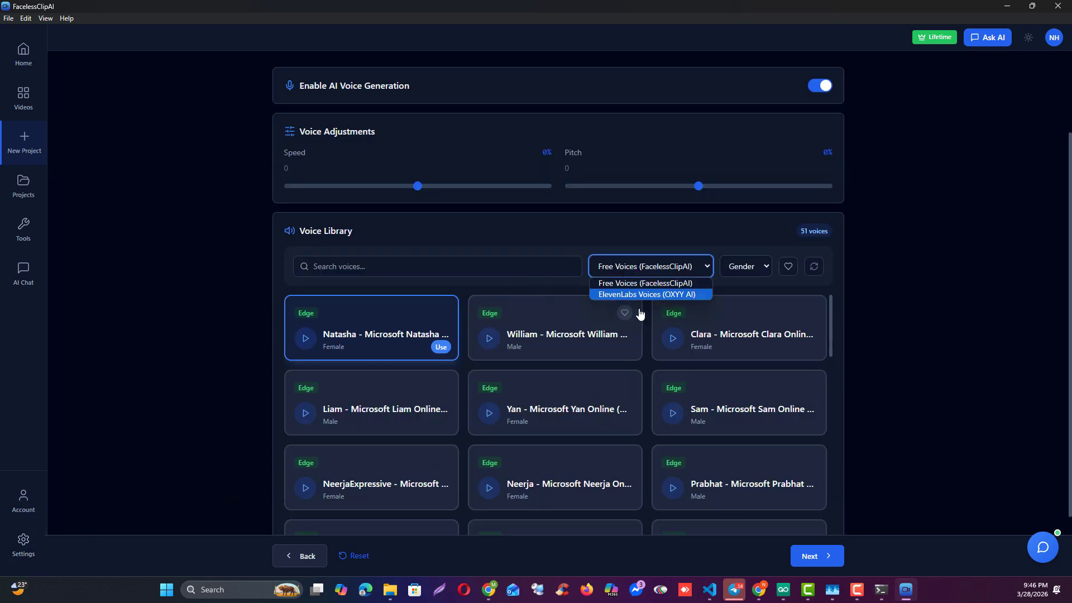
pyautogui.click(619, 294)
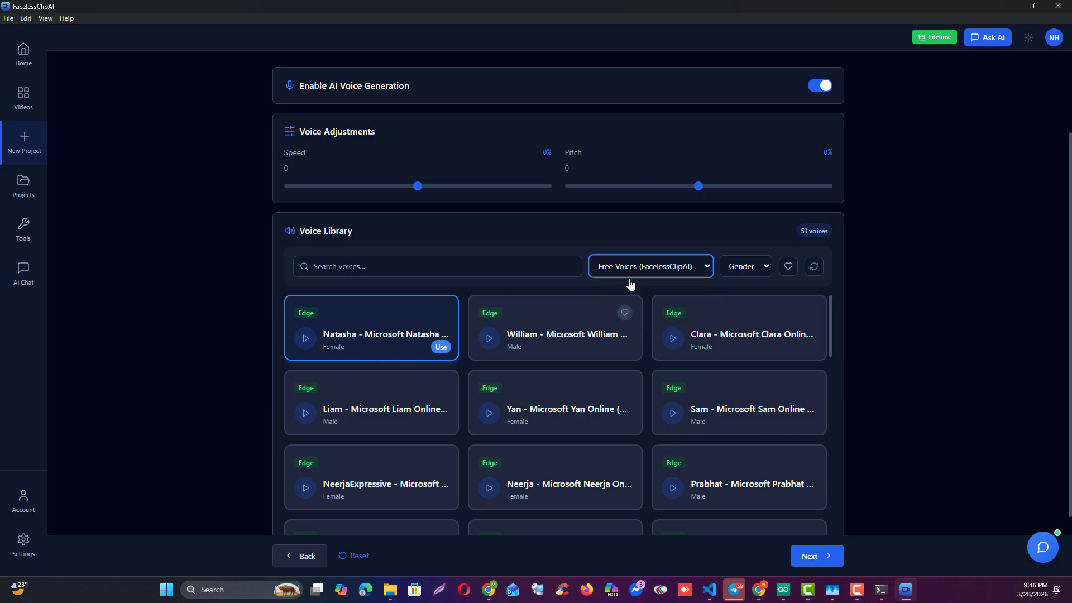
pyautogui.click(567, 268)
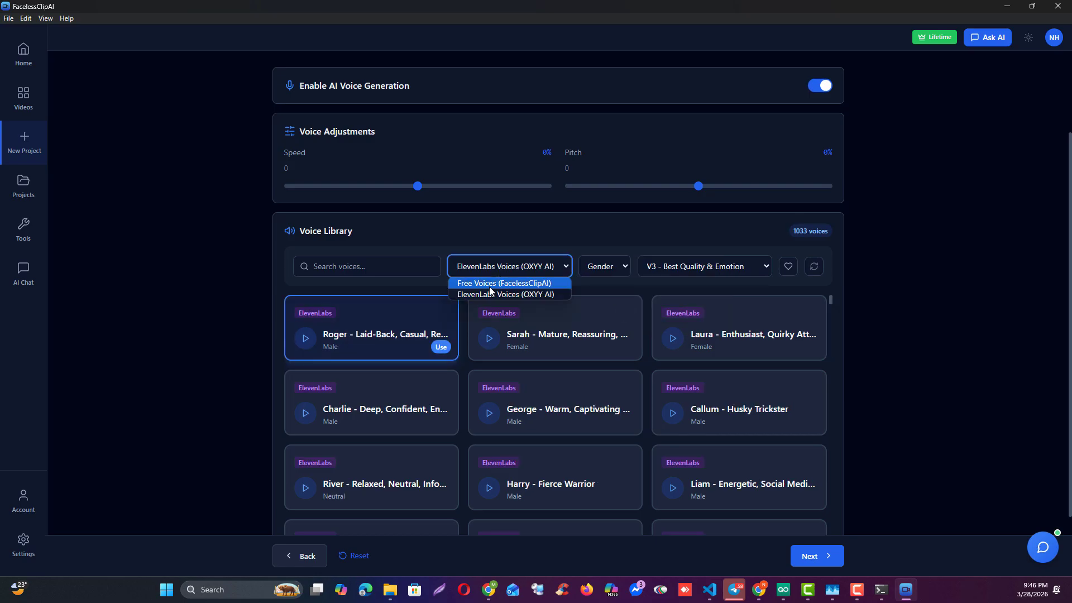
pyautogui.click(493, 284)
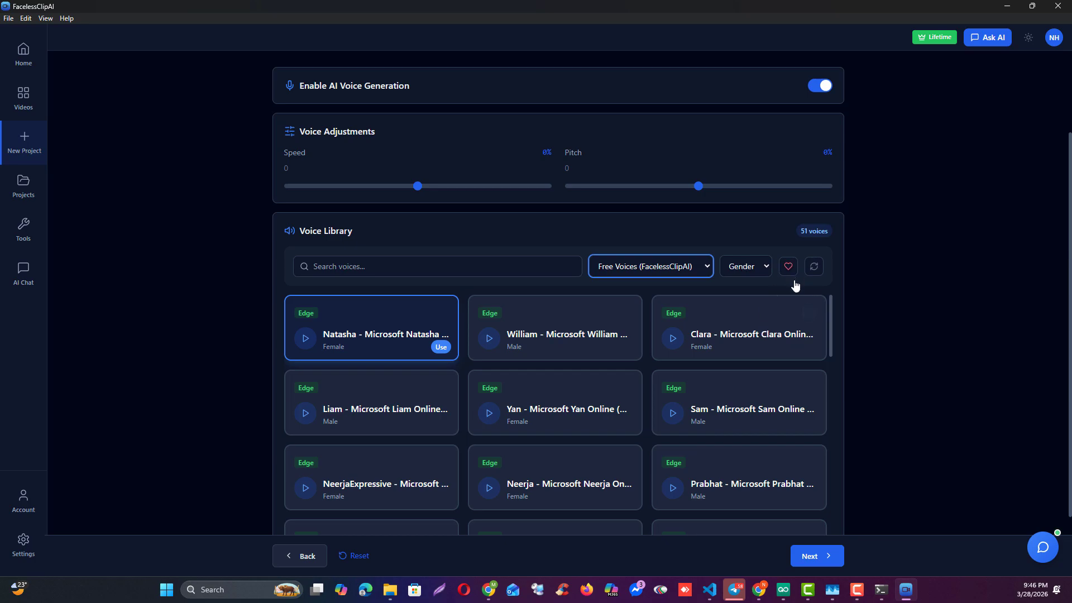
# - Choose the female Microsoft Natasha voice, after trying William, and continue to the subtitle style settings
pyautogui.scroll(-1, 391, 346)
pyautogui.scroll(1, 559, 302)
pyautogui.click(749, 268)
pyautogui.click(575, 329)
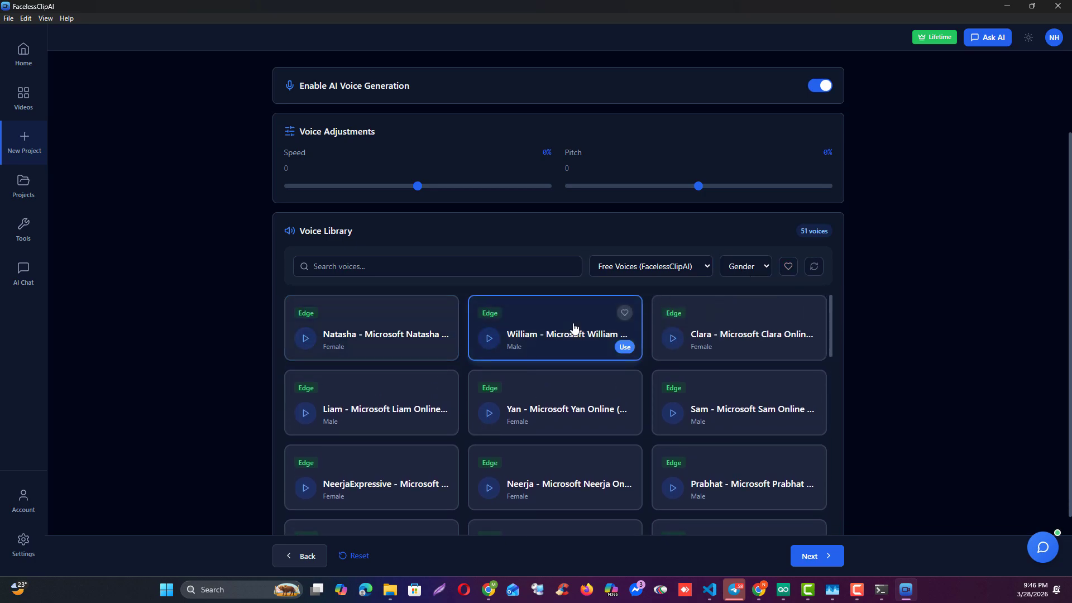
pyautogui.click(364, 330)
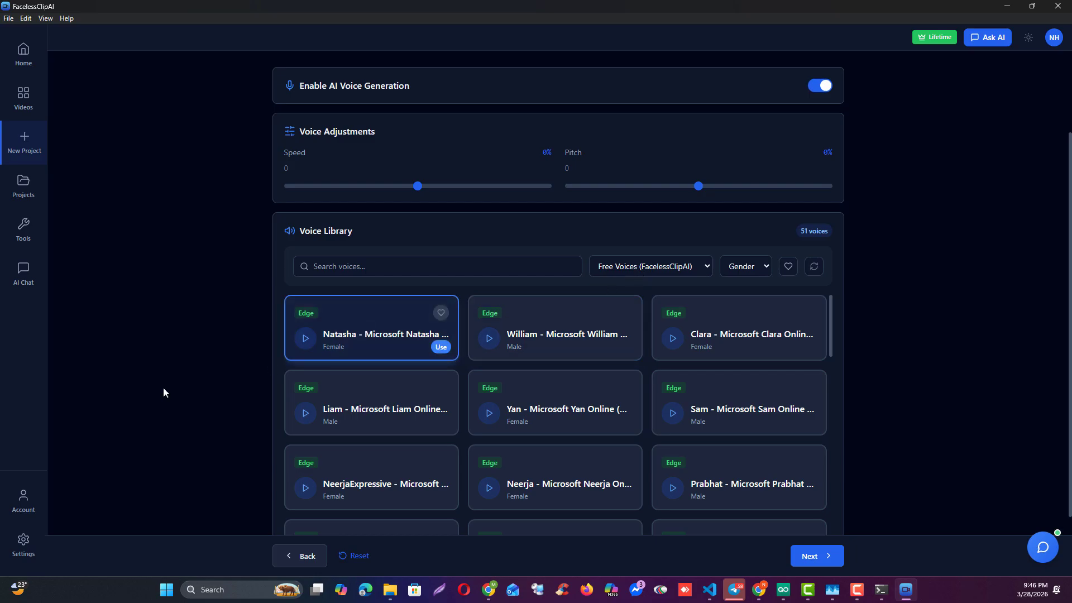
pyautogui.scroll(-1, 156, 390)
pyautogui.click(816, 556)
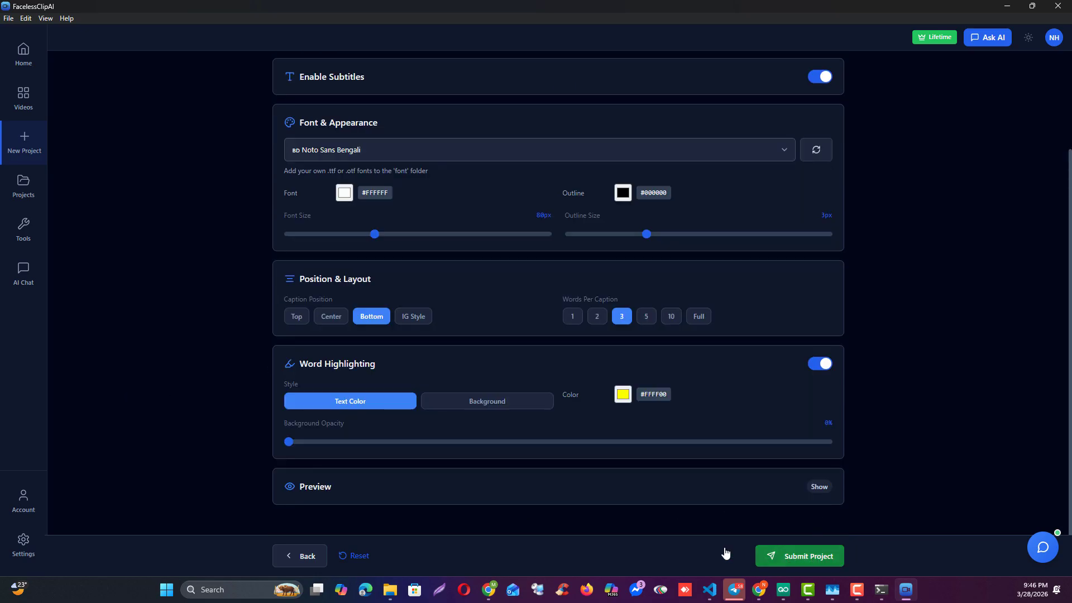
# - Set the subtitle font to Bungee and submit the project, confirming its settings
pyautogui.click(345, 153)
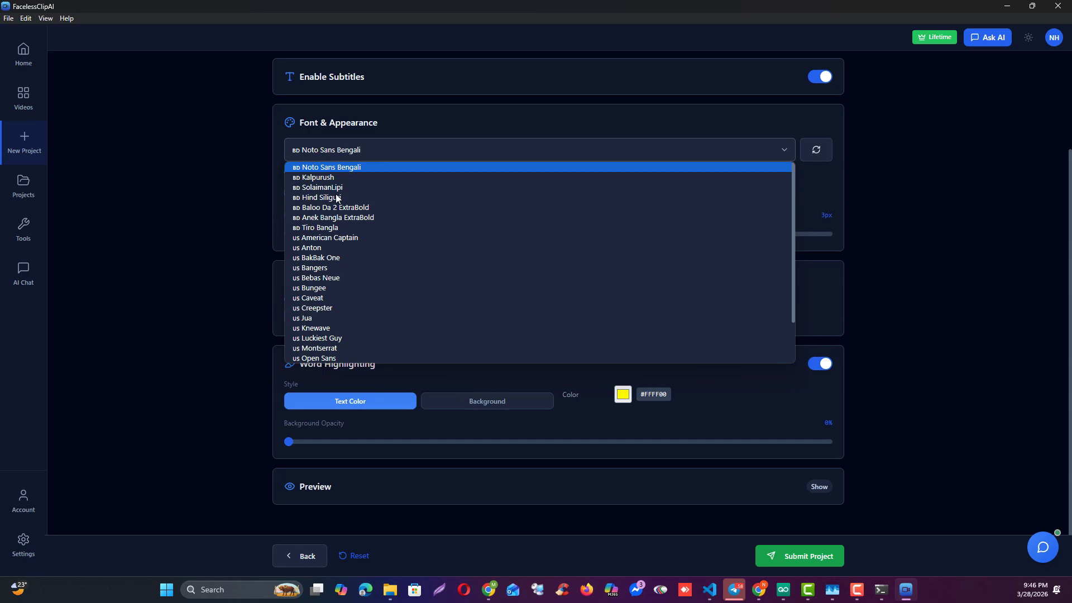
pyautogui.click(312, 288)
pyautogui.click(797, 556)
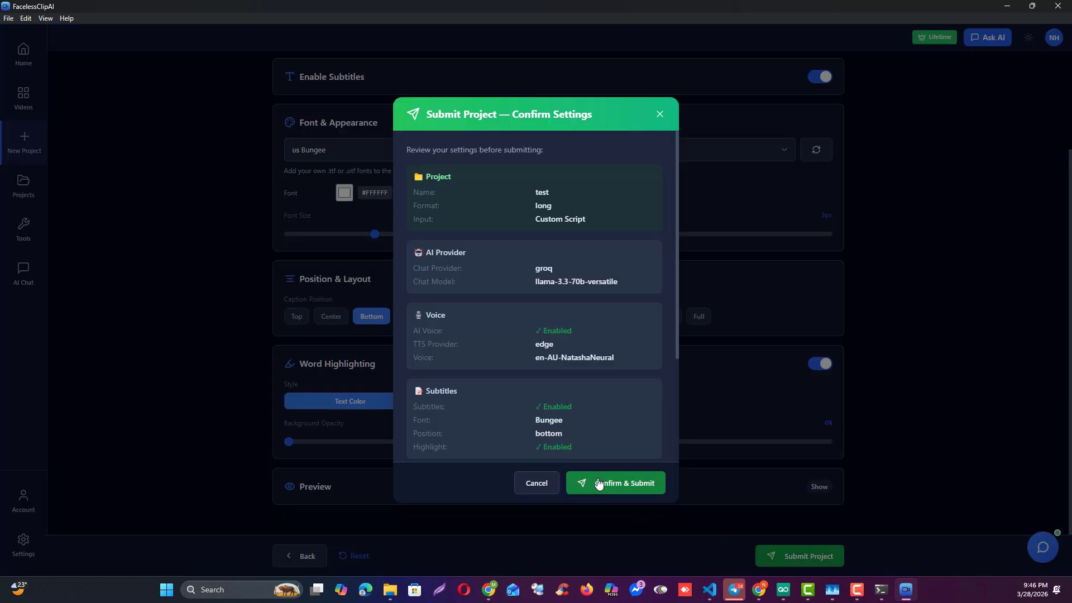
pyautogui.click(598, 483)
pyautogui.click(593, 411)
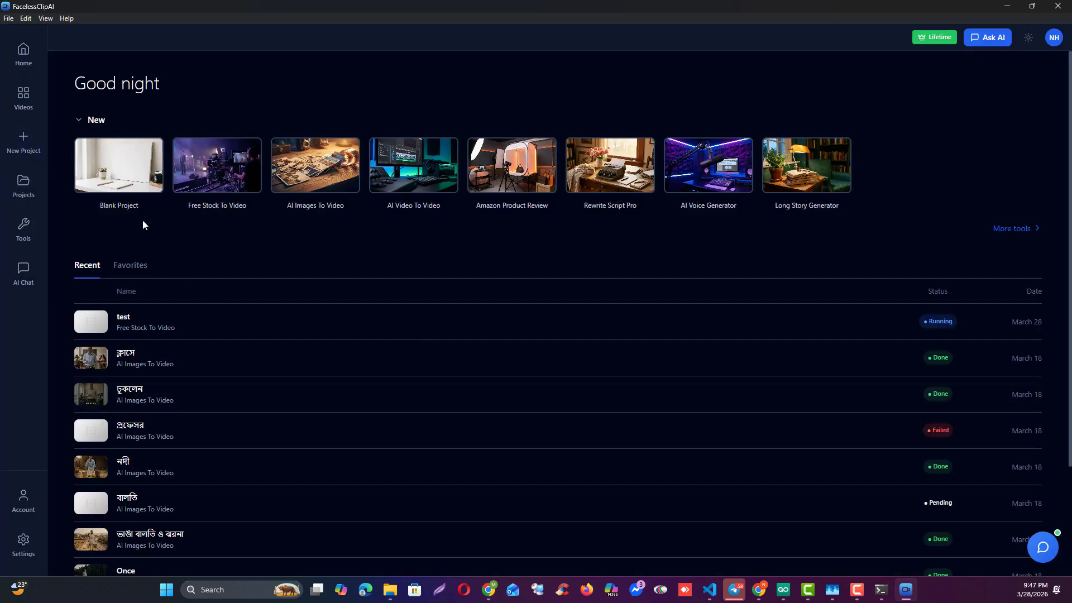
# - Show the finished test project's details and switch to File Explorer with its output folder test_6
pyautogui.click(34, 195)
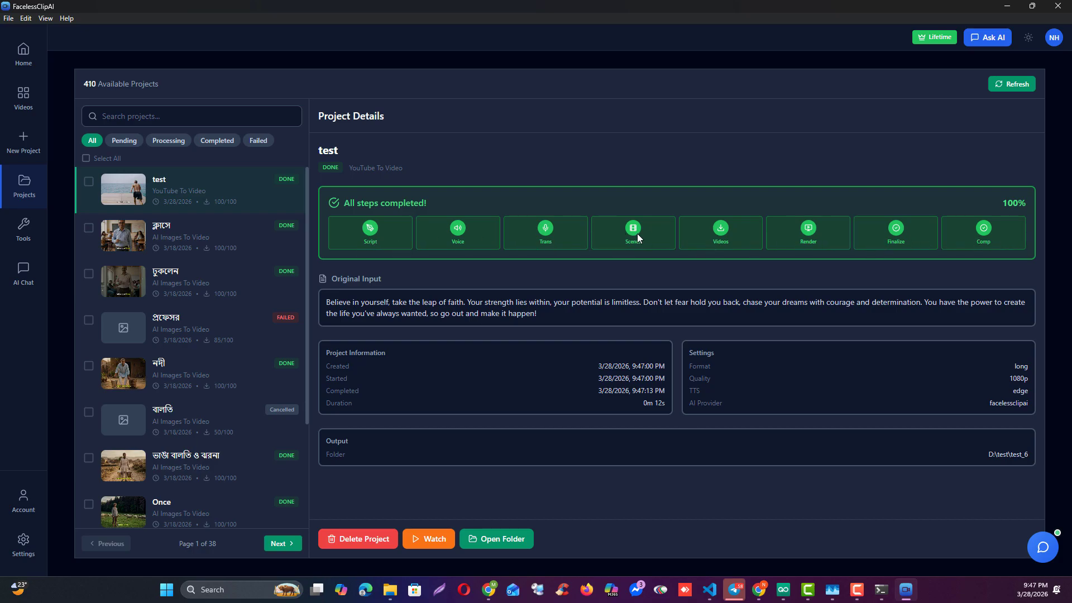
pyautogui.click(491, 545)
pyautogui.moveTo(394, 595)
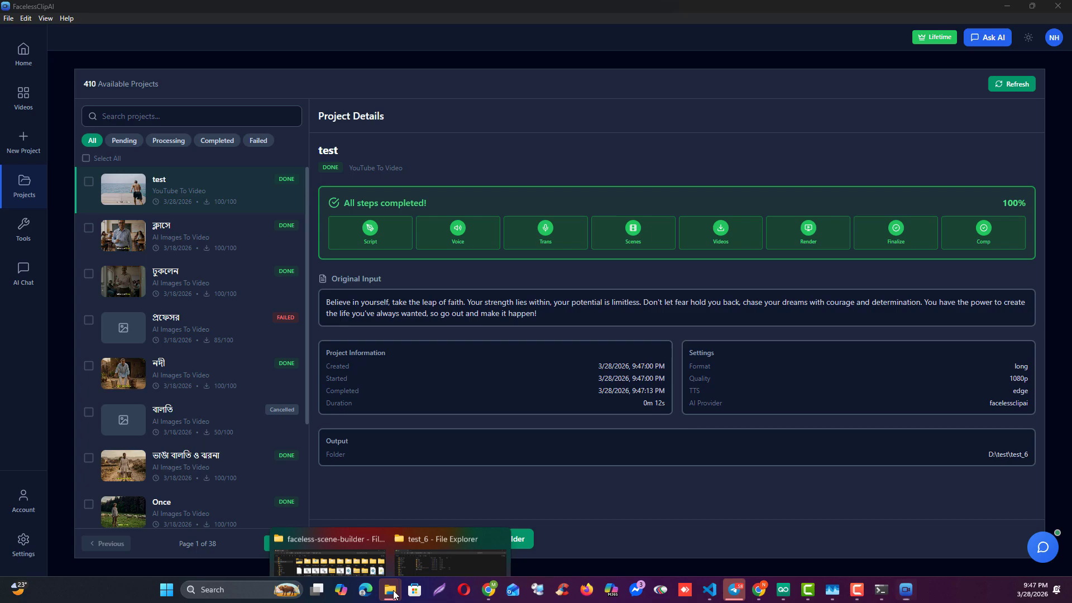
pyautogui.click(460, 545)
# - Examine the contents of the script, audio, transcription, scenes and stock videos subfolders in test_6
pyautogui.click(235, 96)
pyautogui.doubleClick(235, 96)
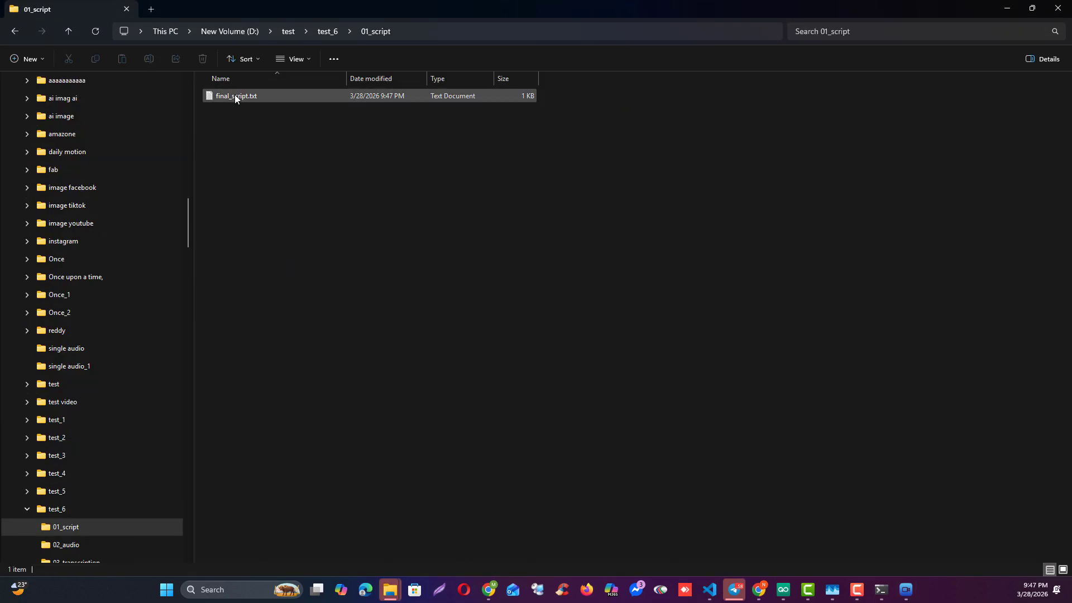
pyautogui.hotkey('alt', 'Left')
pyautogui.doubleClick(243, 112)
pyautogui.hotkey('alt', 'Left')
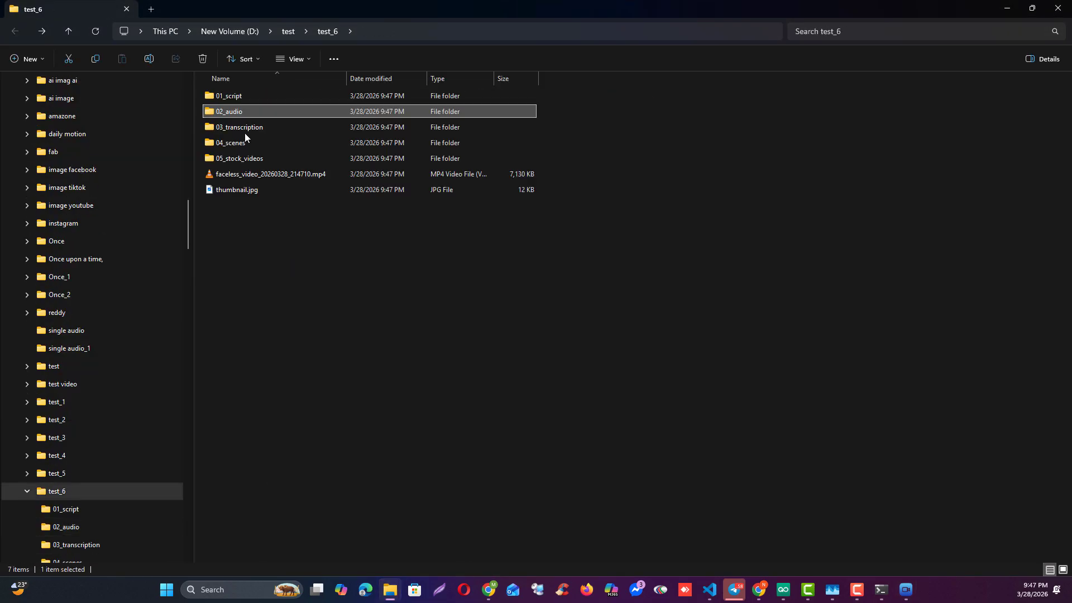
pyautogui.doubleClick(242, 128)
pyautogui.hotkey('alt', 'Left')
pyautogui.click(243, 143)
pyautogui.doubleClick(243, 143)
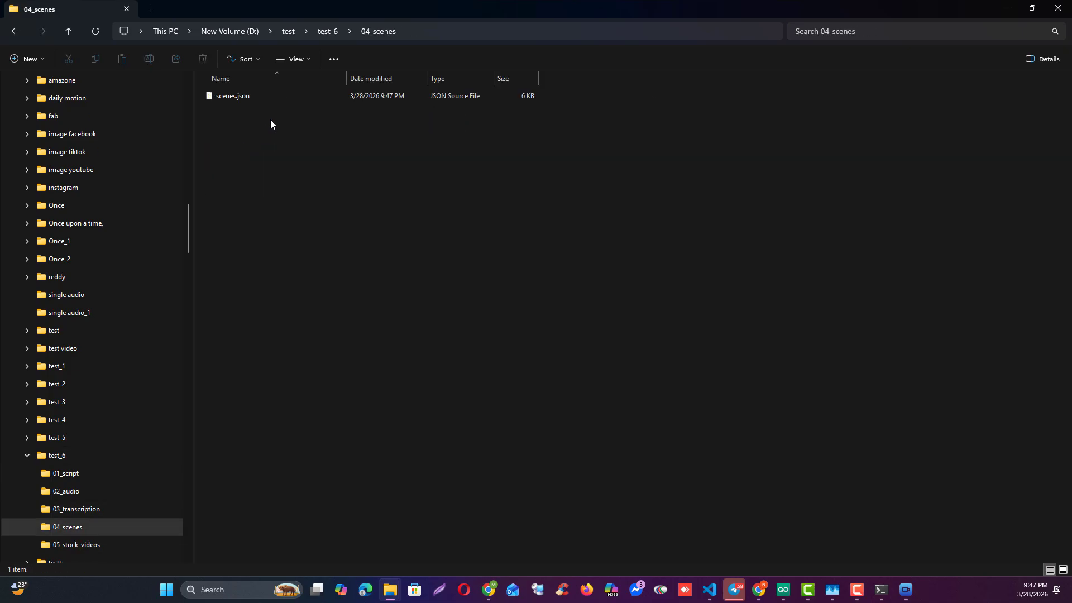
pyautogui.hotkey('alt', 'Left')
pyautogui.doubleClick(242, 159)
pyautogui.hotkey('alt', 'Left')
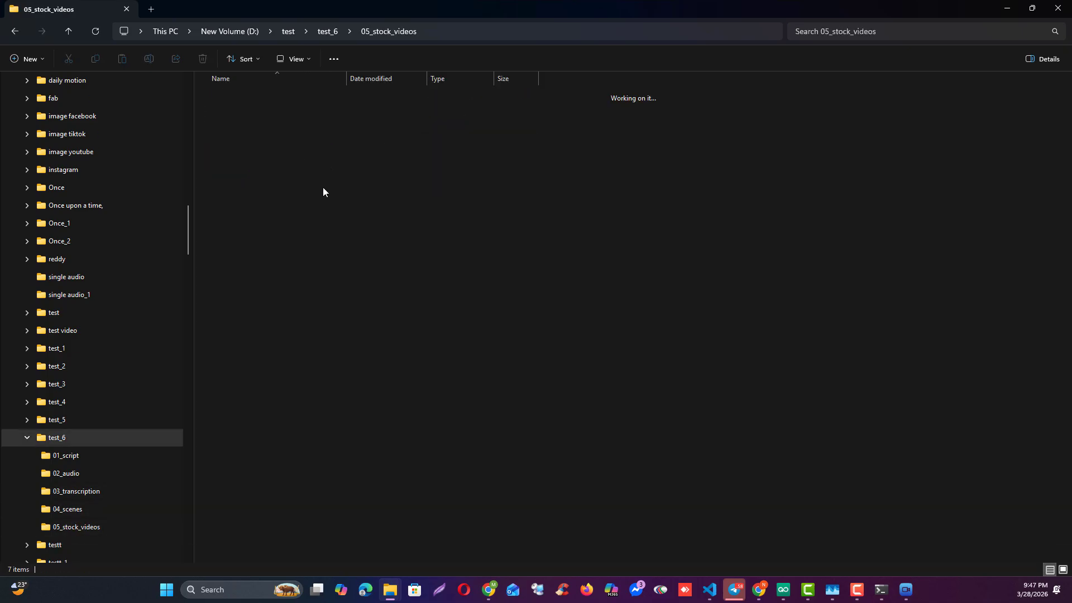
# - Play the generated MP4 video from the beginning in an enlarged VLC window, and close the player
pyautogui.doubleClick(251, 178)
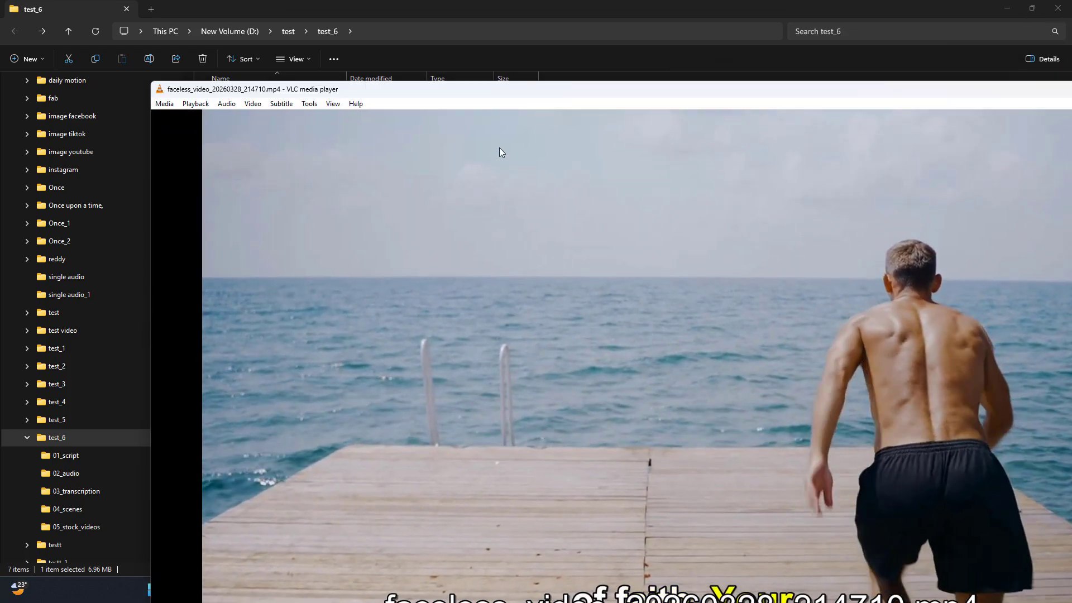
pyautogui.doubleClick(493, 91)
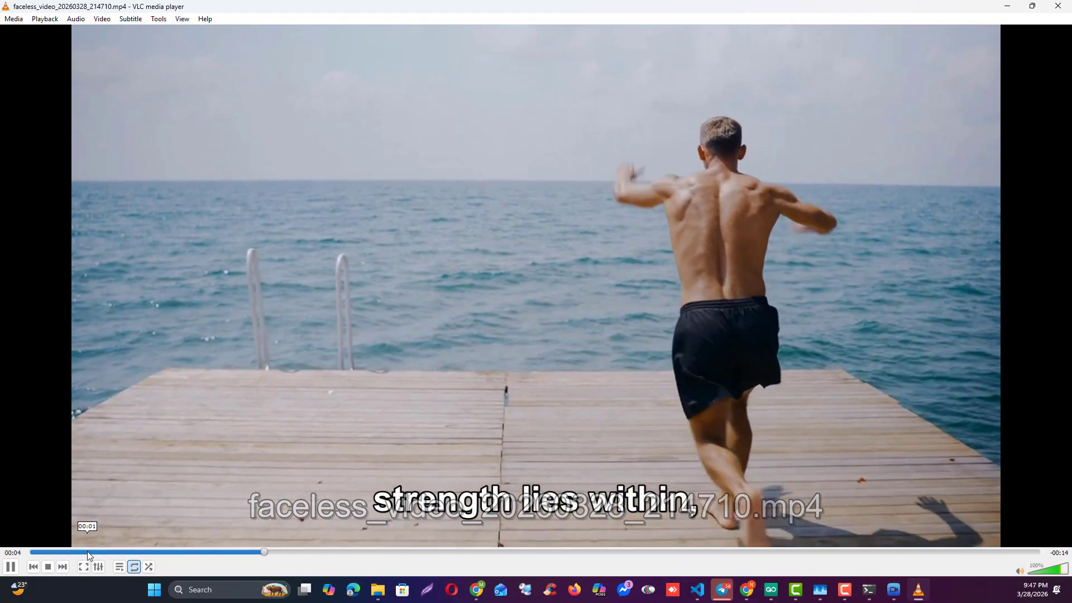
pyautogui.moveTo(87, 551); pyautogui.dragTo(14, 556)
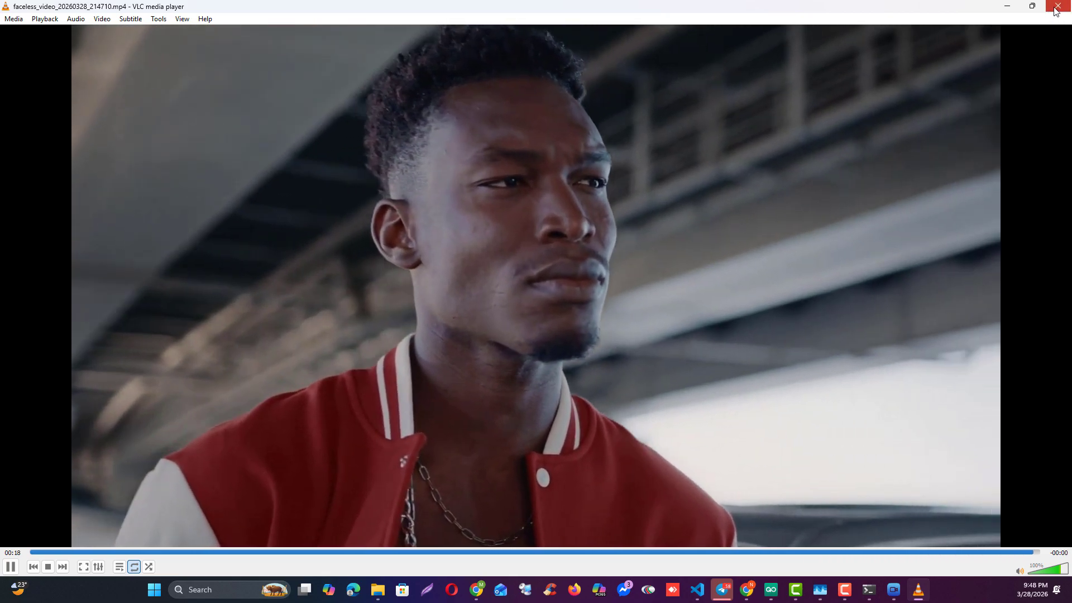
pyautogui.click(1055, 7)
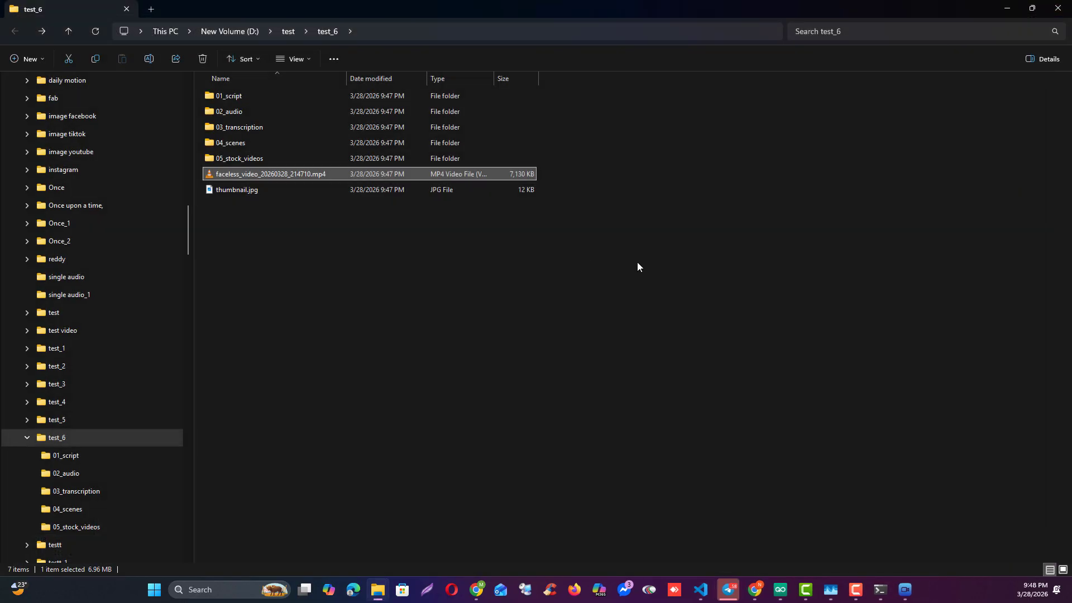
# - Switch to FacelessClipAI and review its API key settings from OXYY AI down to the Media APIs and output folder
pyautogui.click(905, 590)
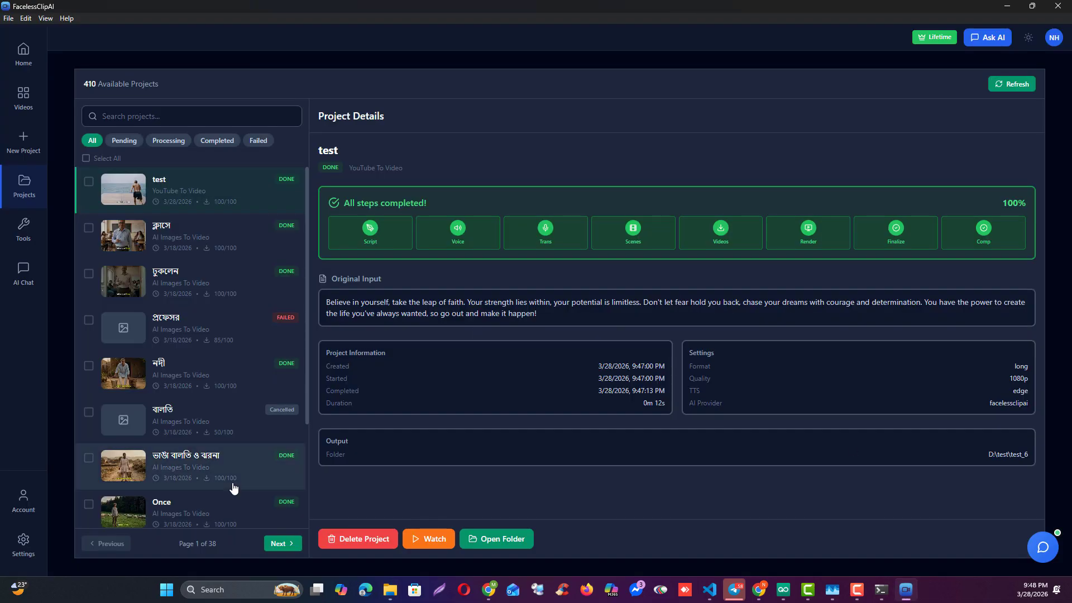
pyautogui.click(24, 544)
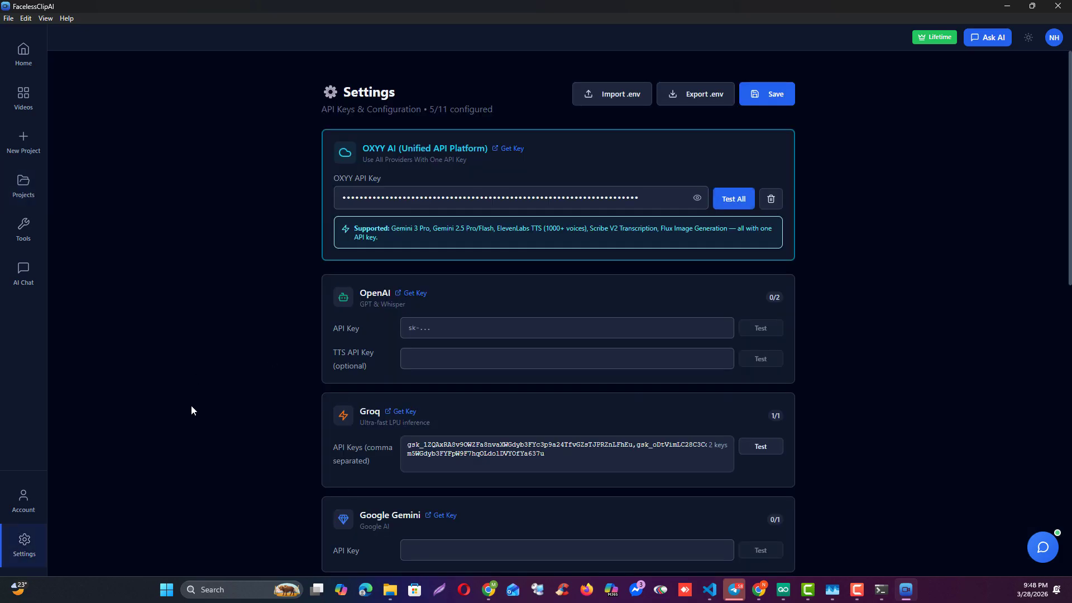
pyautogui.scroll(-4, 191, 409)
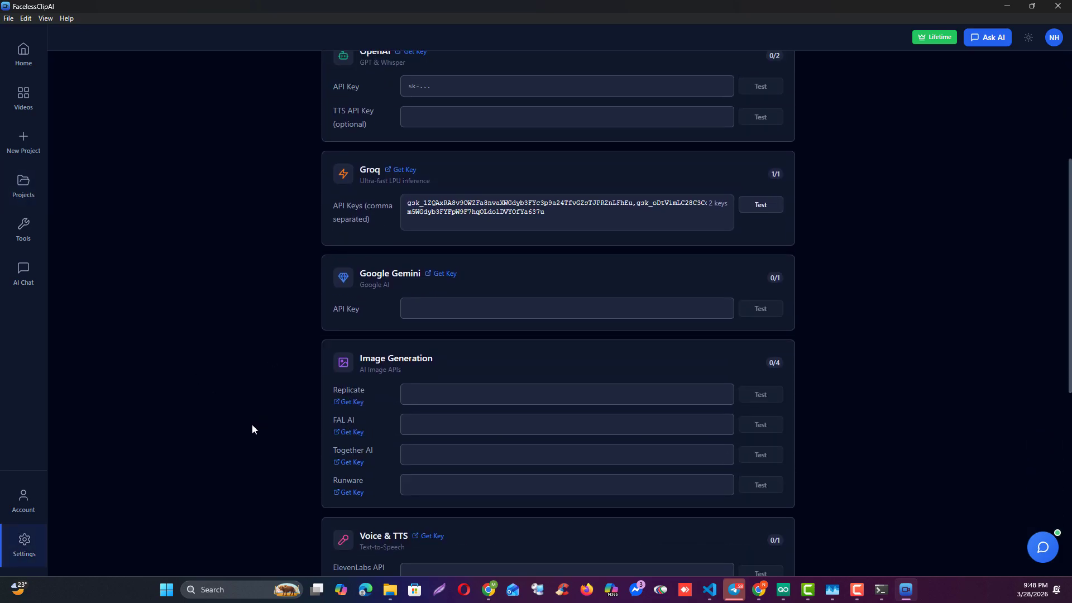
pyautogui.scroll(1, 253, 425)
pyautogui.scroll(-8, 293, 347)
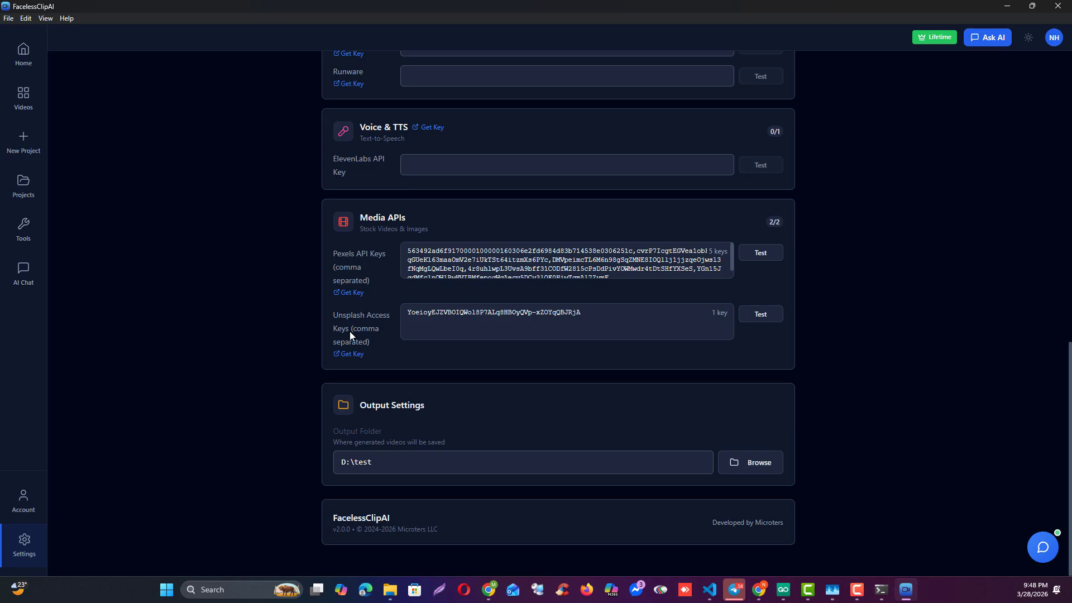
# - Show the Free Stock To Video orientation choices for a new project, and return to the Pexels and Unsplash keys in the settings
pyautogui.click(20, 146)
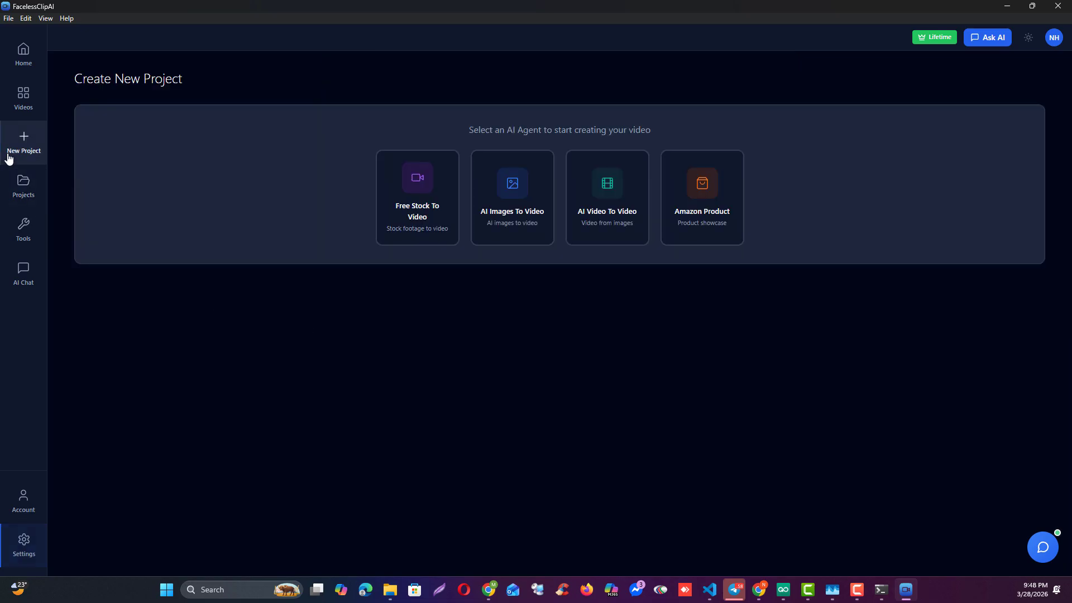
pyautogui.click(455, 208)
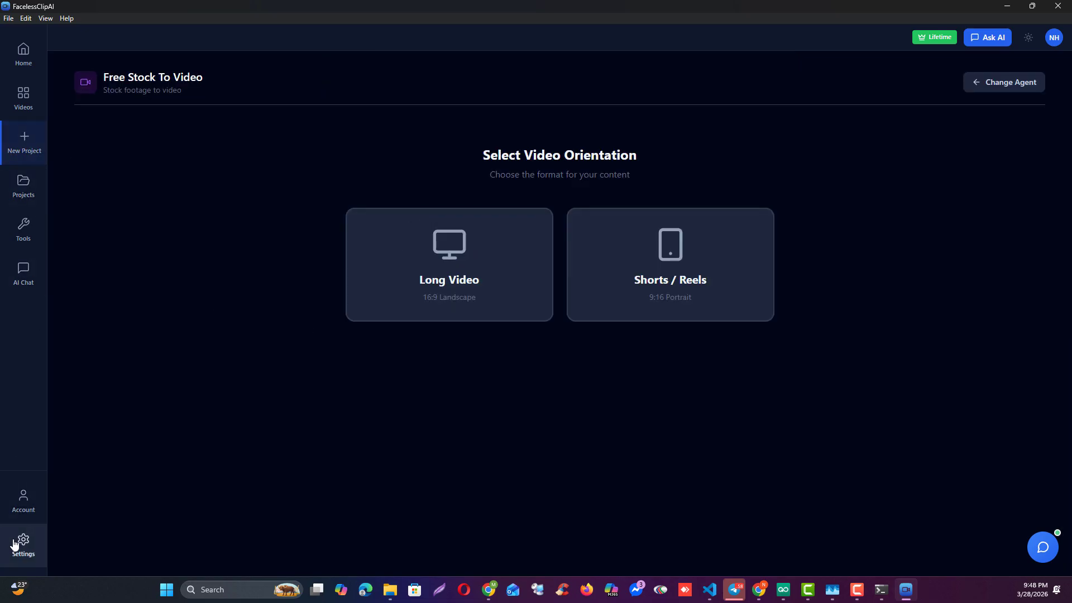
pyautogui.click(22, 542)
pyautogui.scroll(-5, 375, 398)
pyautogui.scroll(-4, 360, 418)
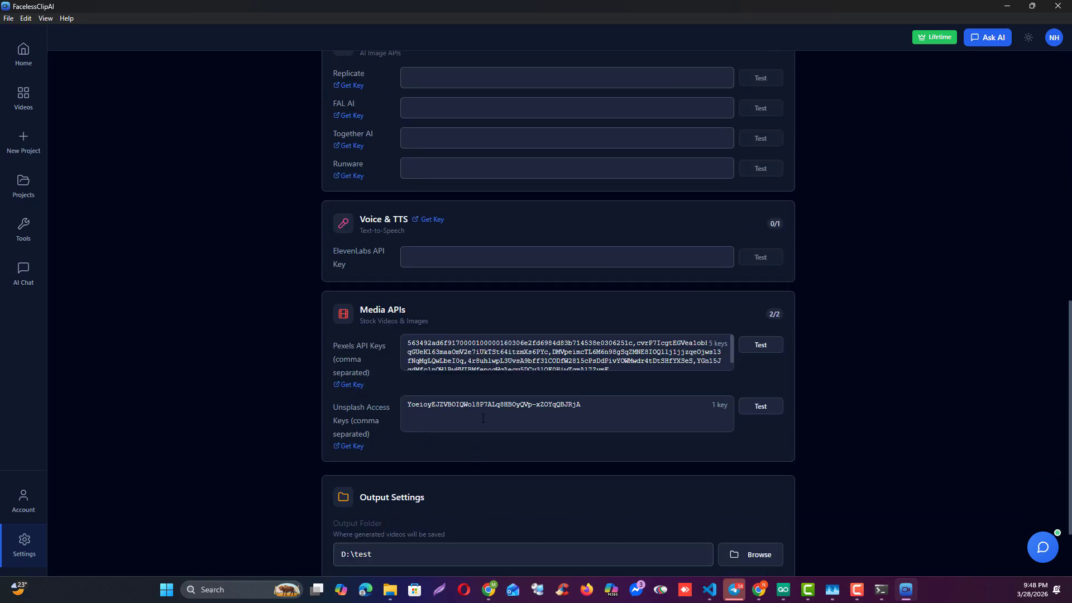
# - Examine the Groq API keys entry in the settings, and return to the agent selection for a new project
pyautogui.scroll(4, 233, 474)
pyautogui.scroll(2, 225, 478)
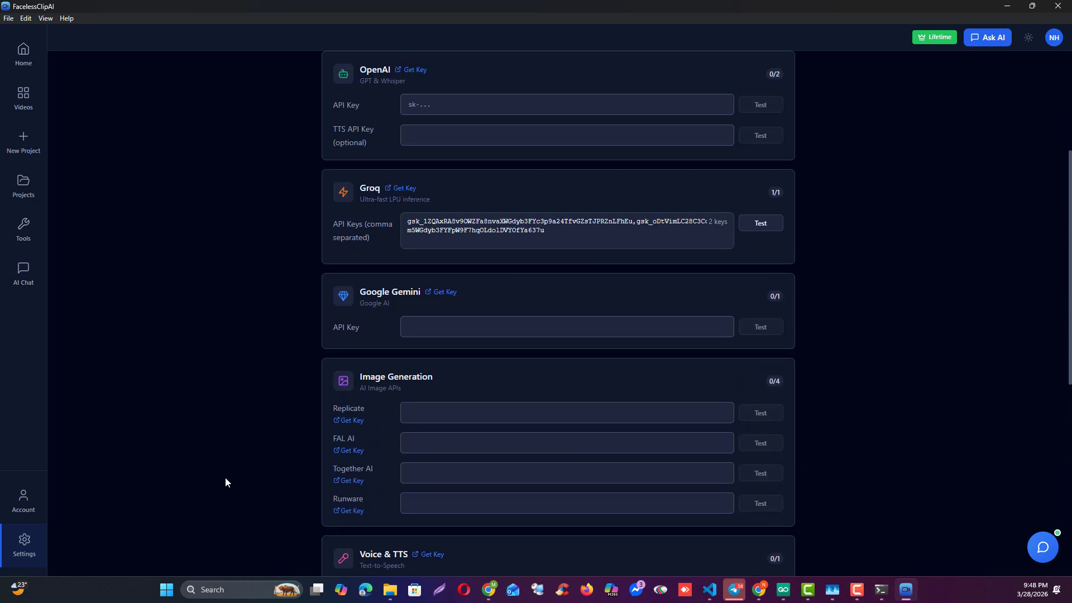
pyautogui.click(560, 227)
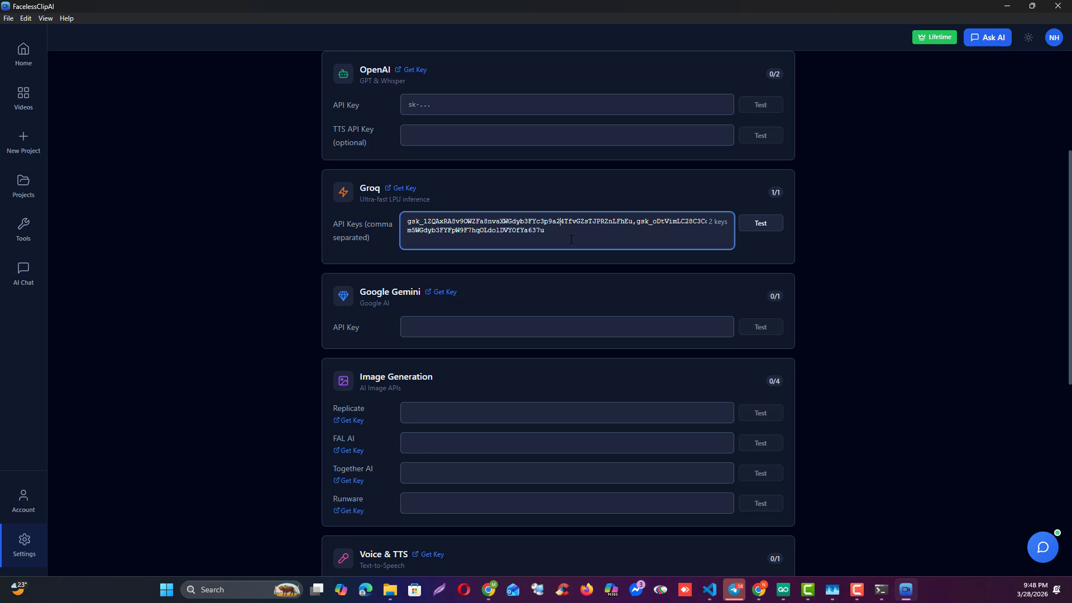
pyautogui.click(189, 228)
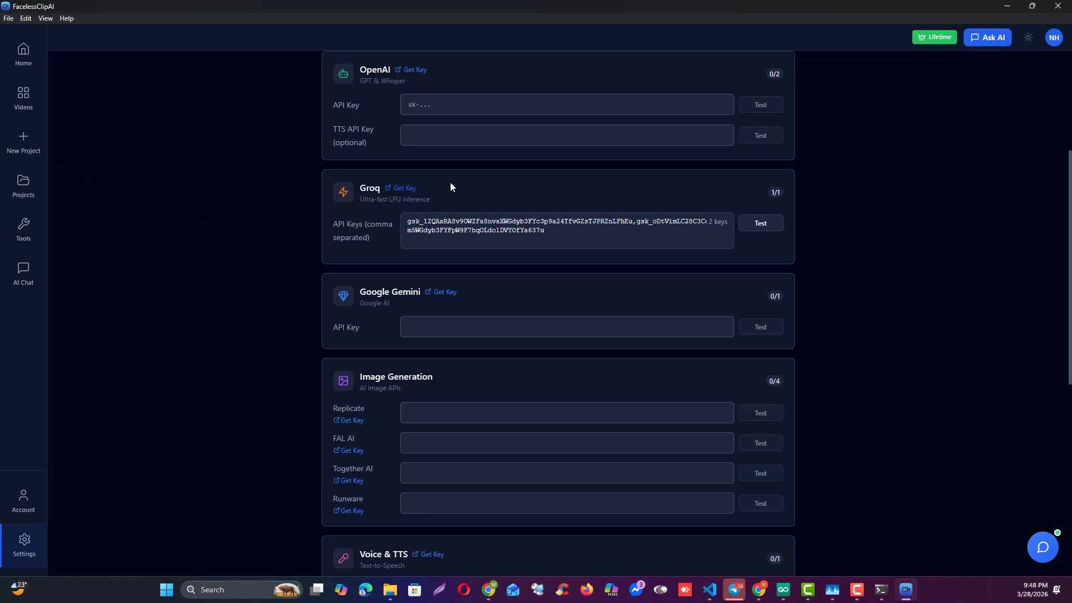
pyautogui.moveTo(530, 232); pyautogui.dragTo(376, 232)
pyautogui.click(159, 269)
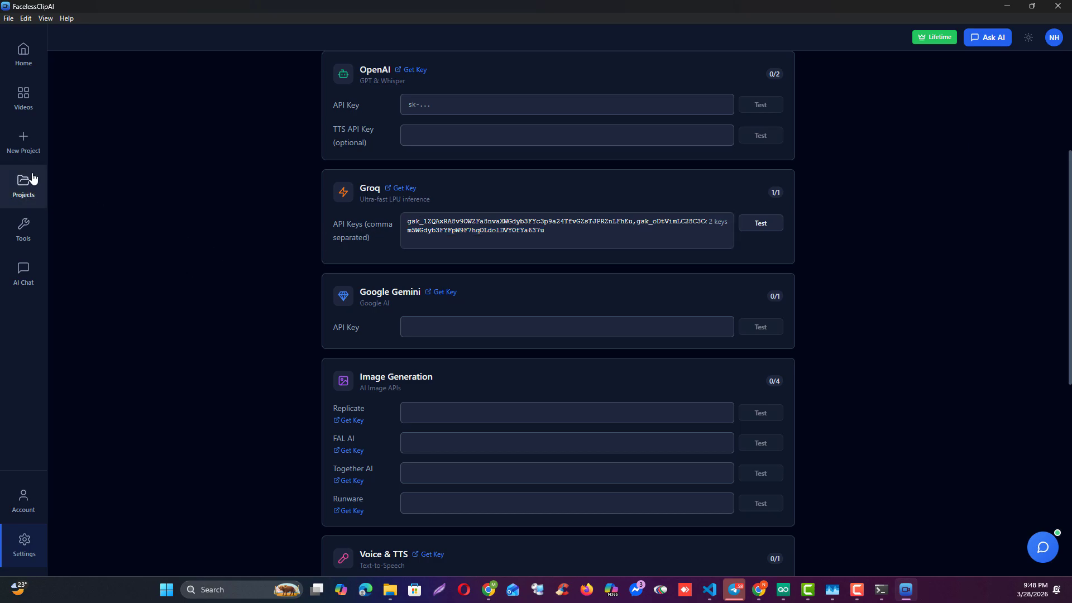
pyautogui.click(25, 149)
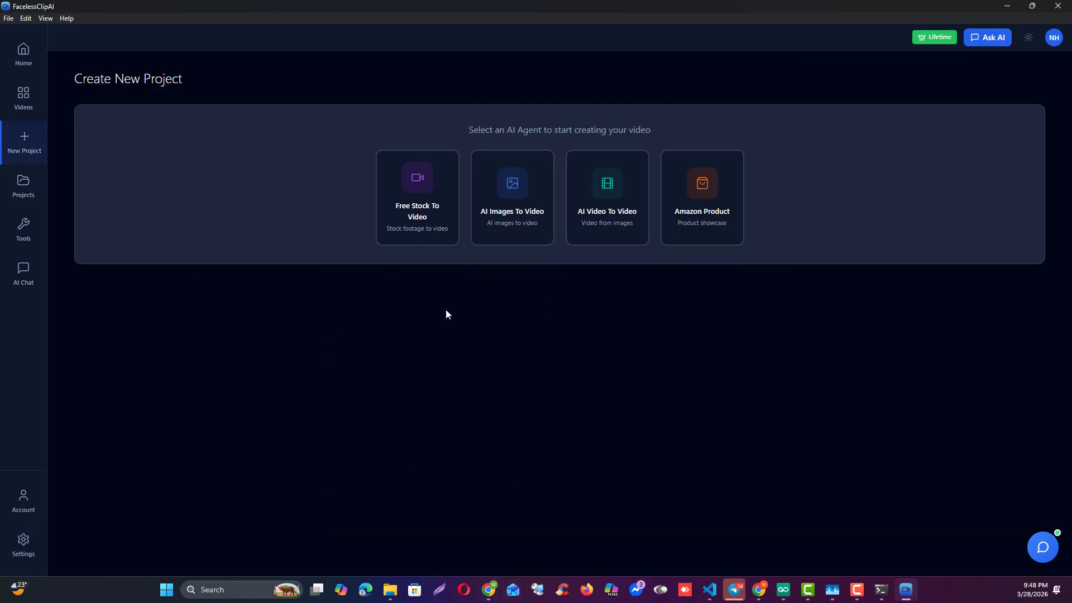